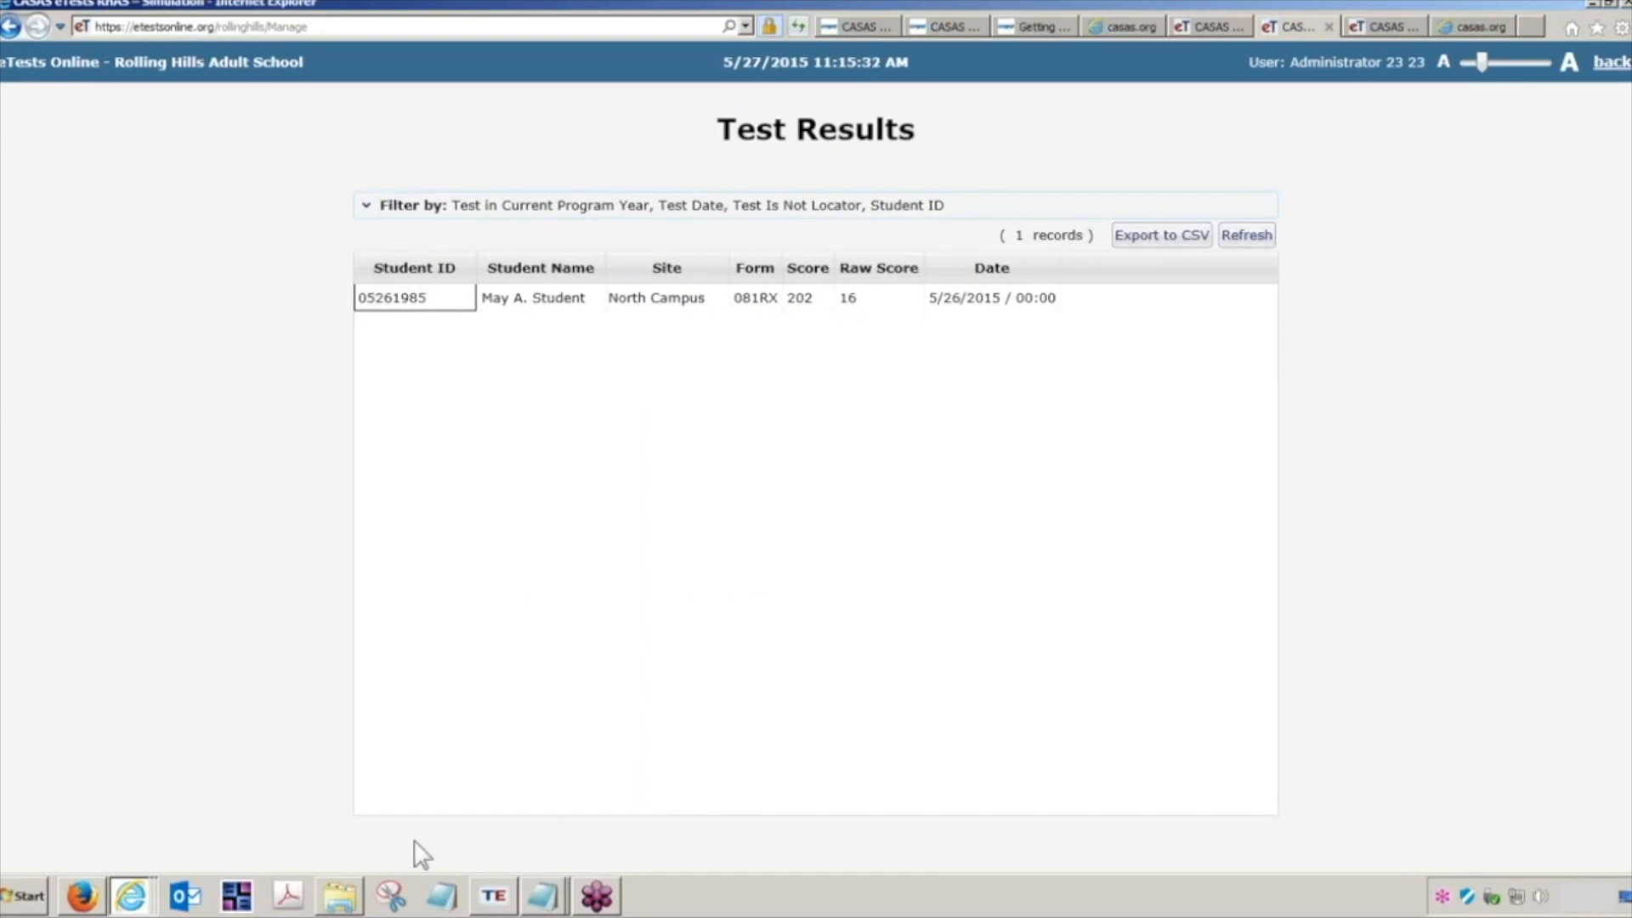
Step: Switch to TOPSpro Enterprise and start a new 3rd Party Import Wizard session for test records from a 3rd party system (6050)
{"action": "left_click", "coordinate": [493, 902]}
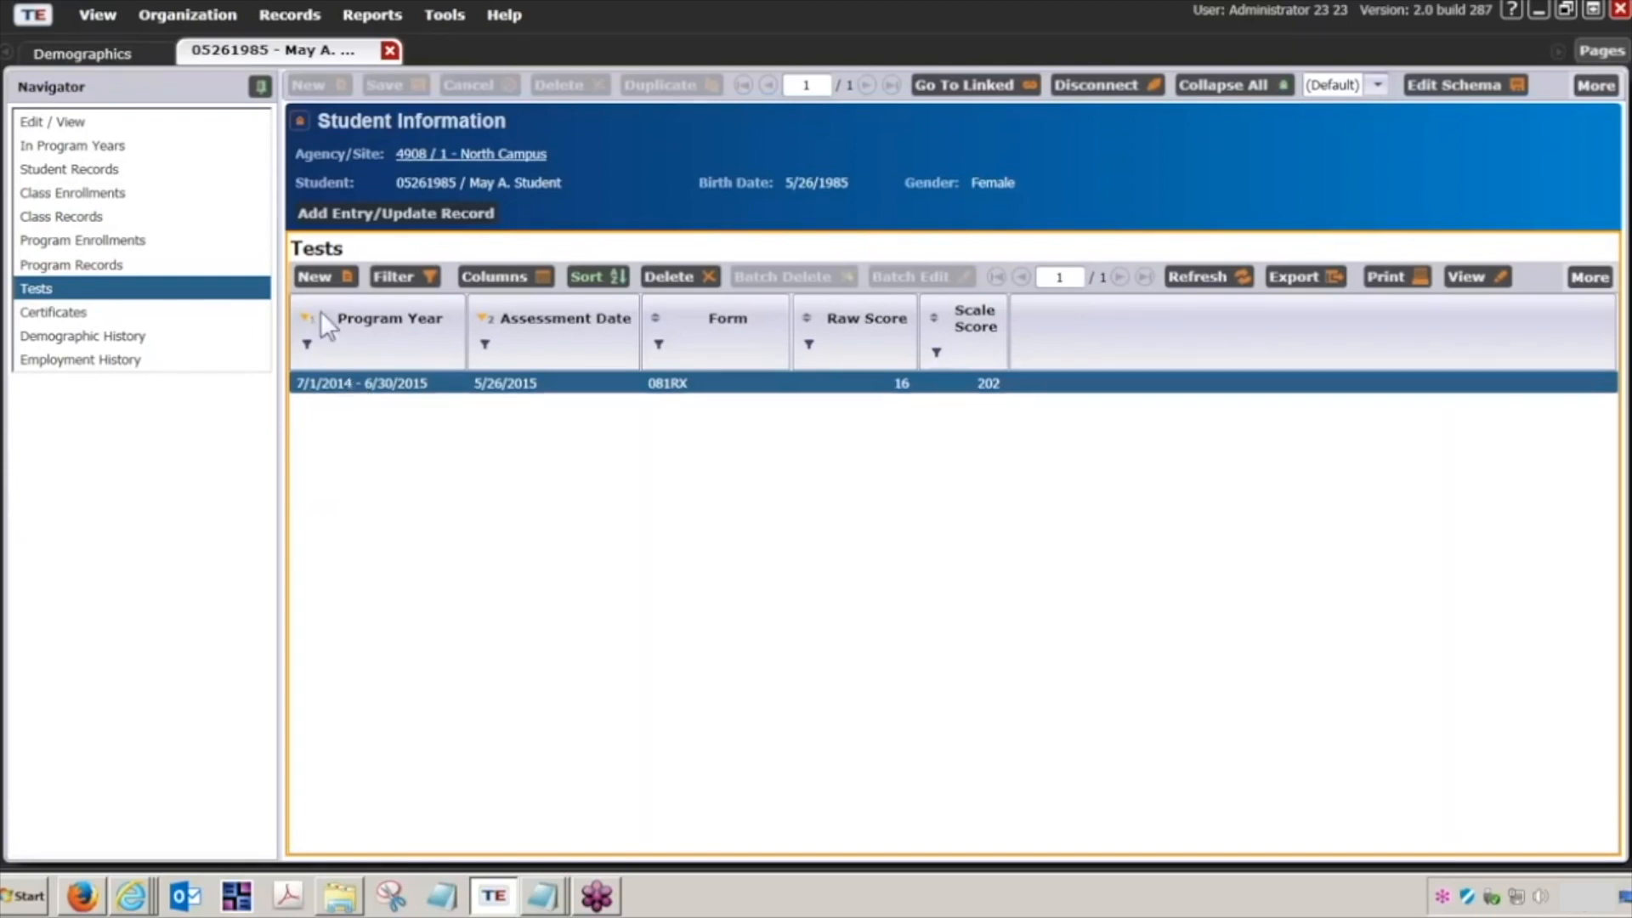
{"action": "left_click", "coordinate": [442, 26]}
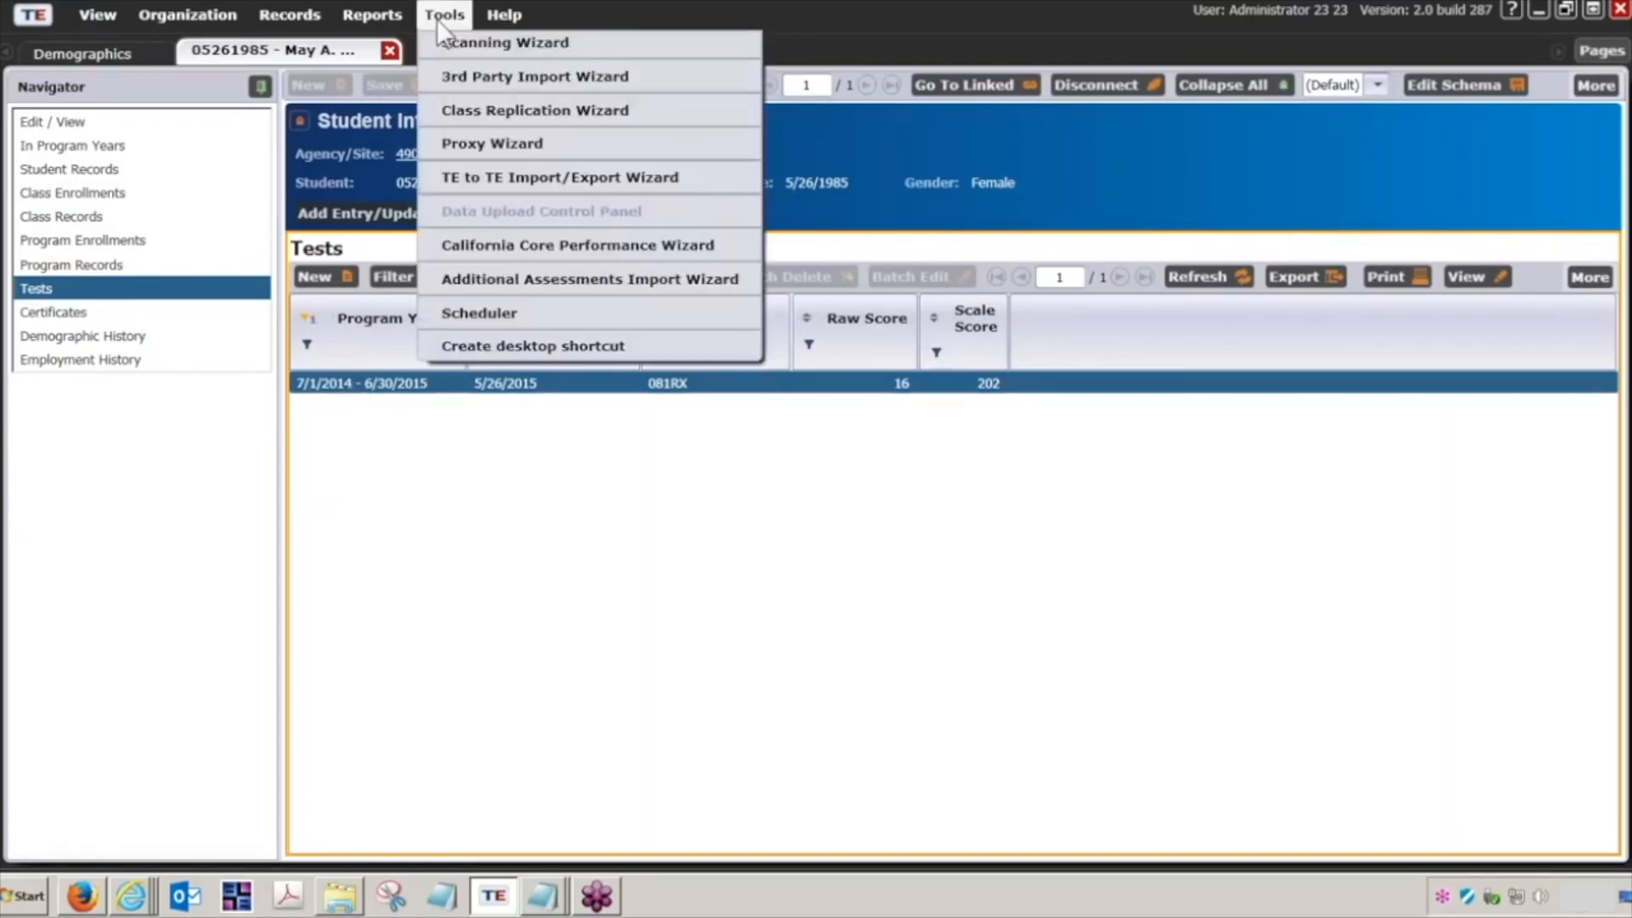
{"action": "left_click", "coordinate": [481, 78]}
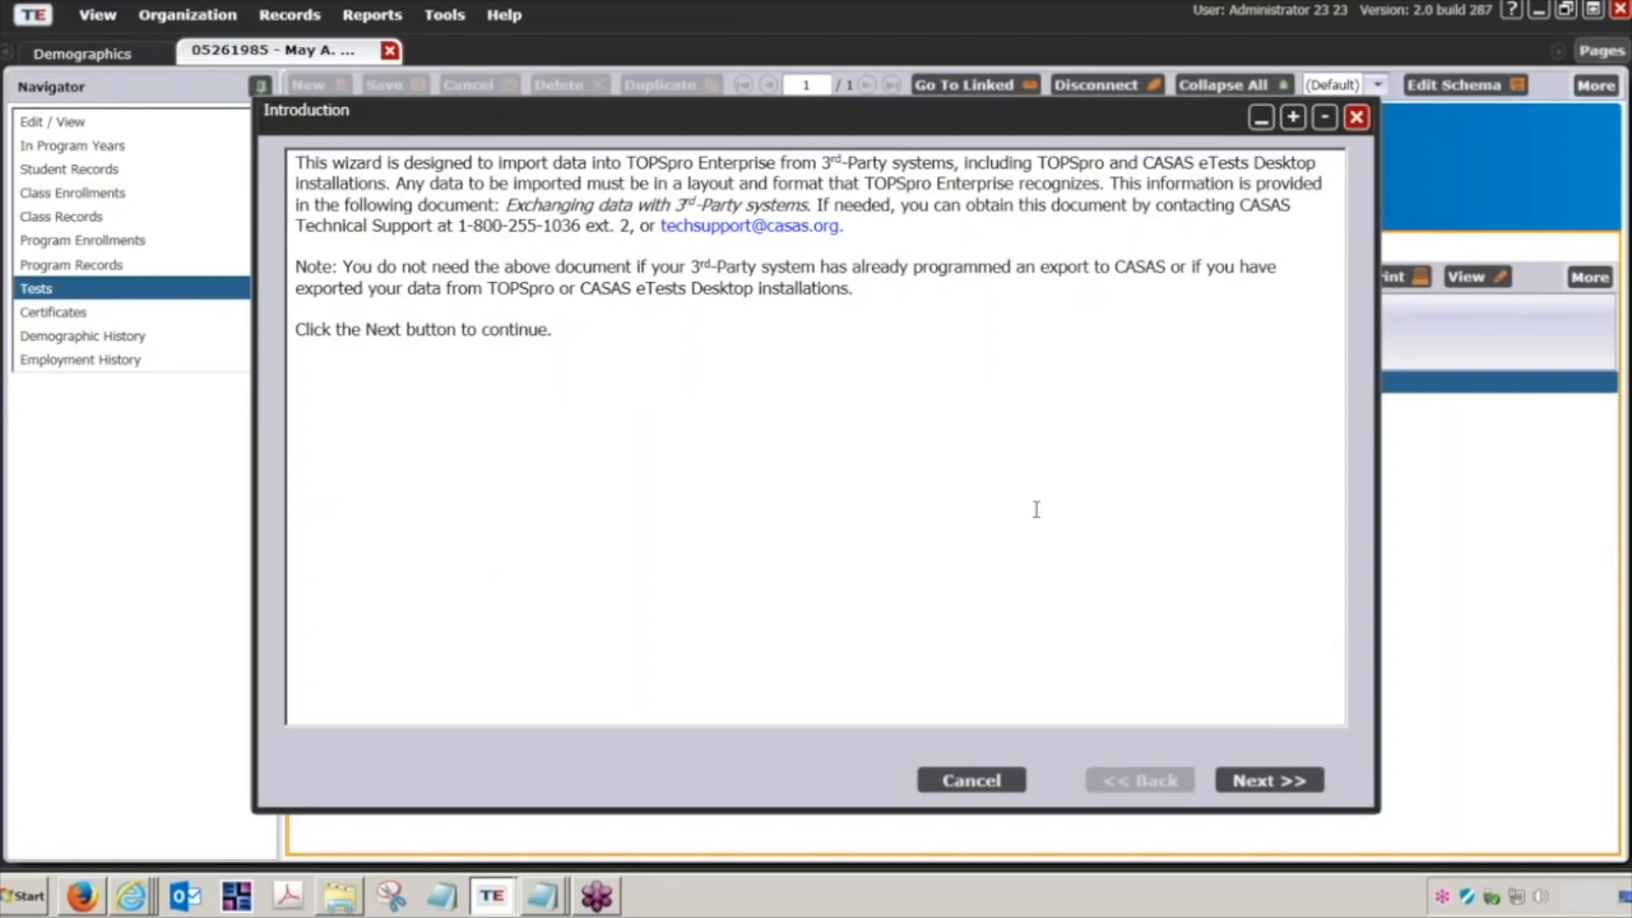
{"action": "left_click", "coordinate": [1289, 782]}
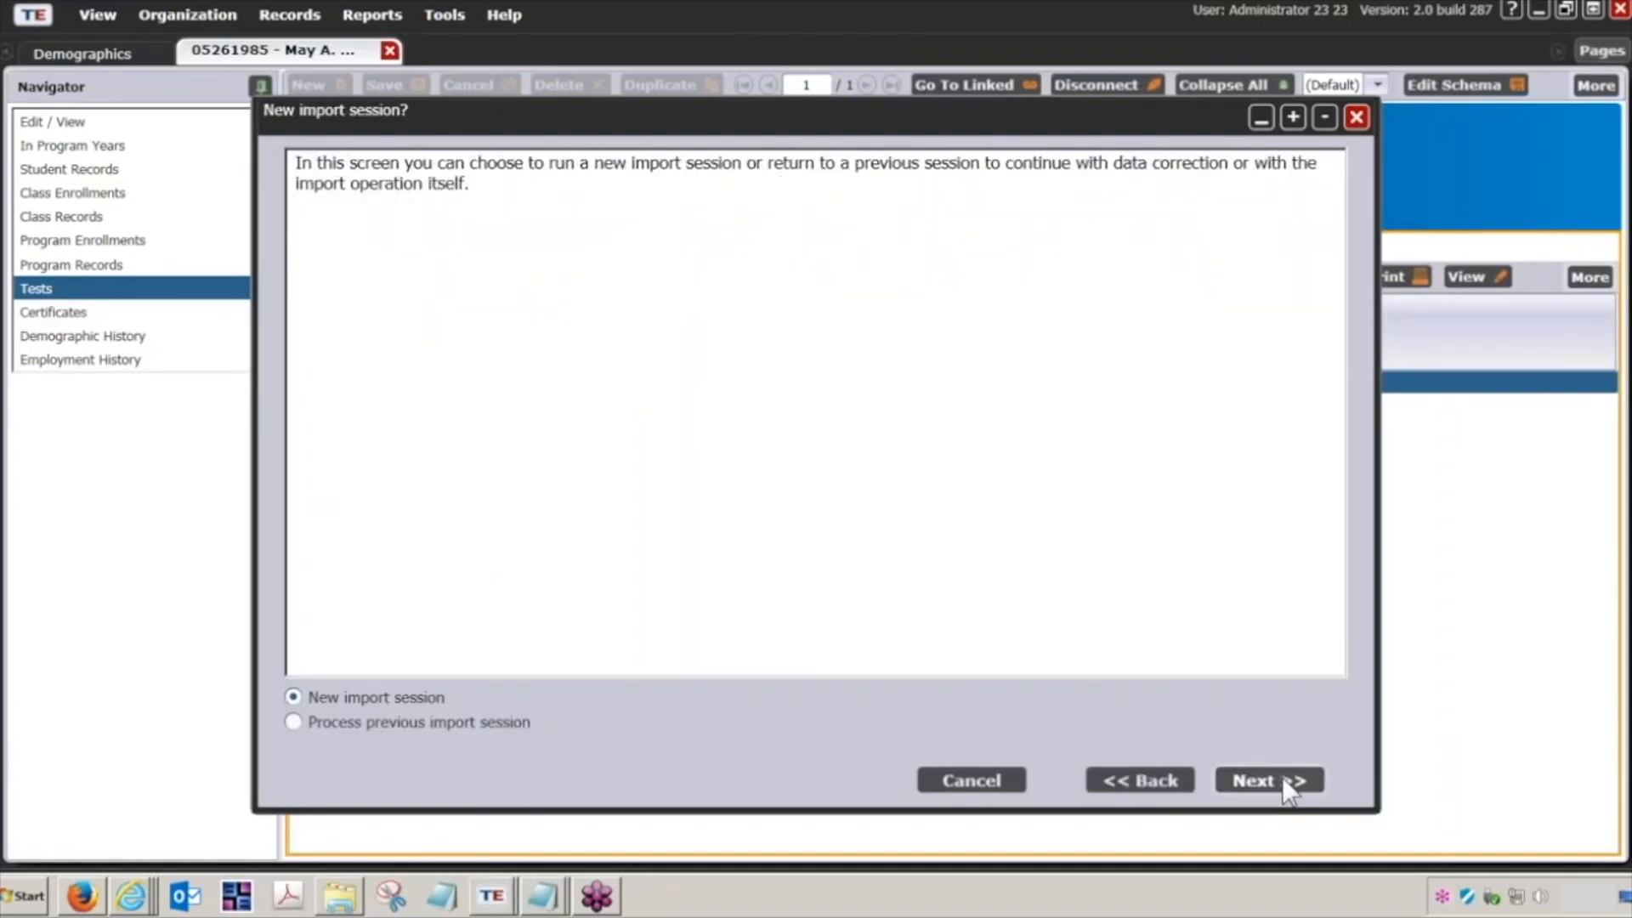
{"action": "left_click", "coordinate": [1266, 786]}
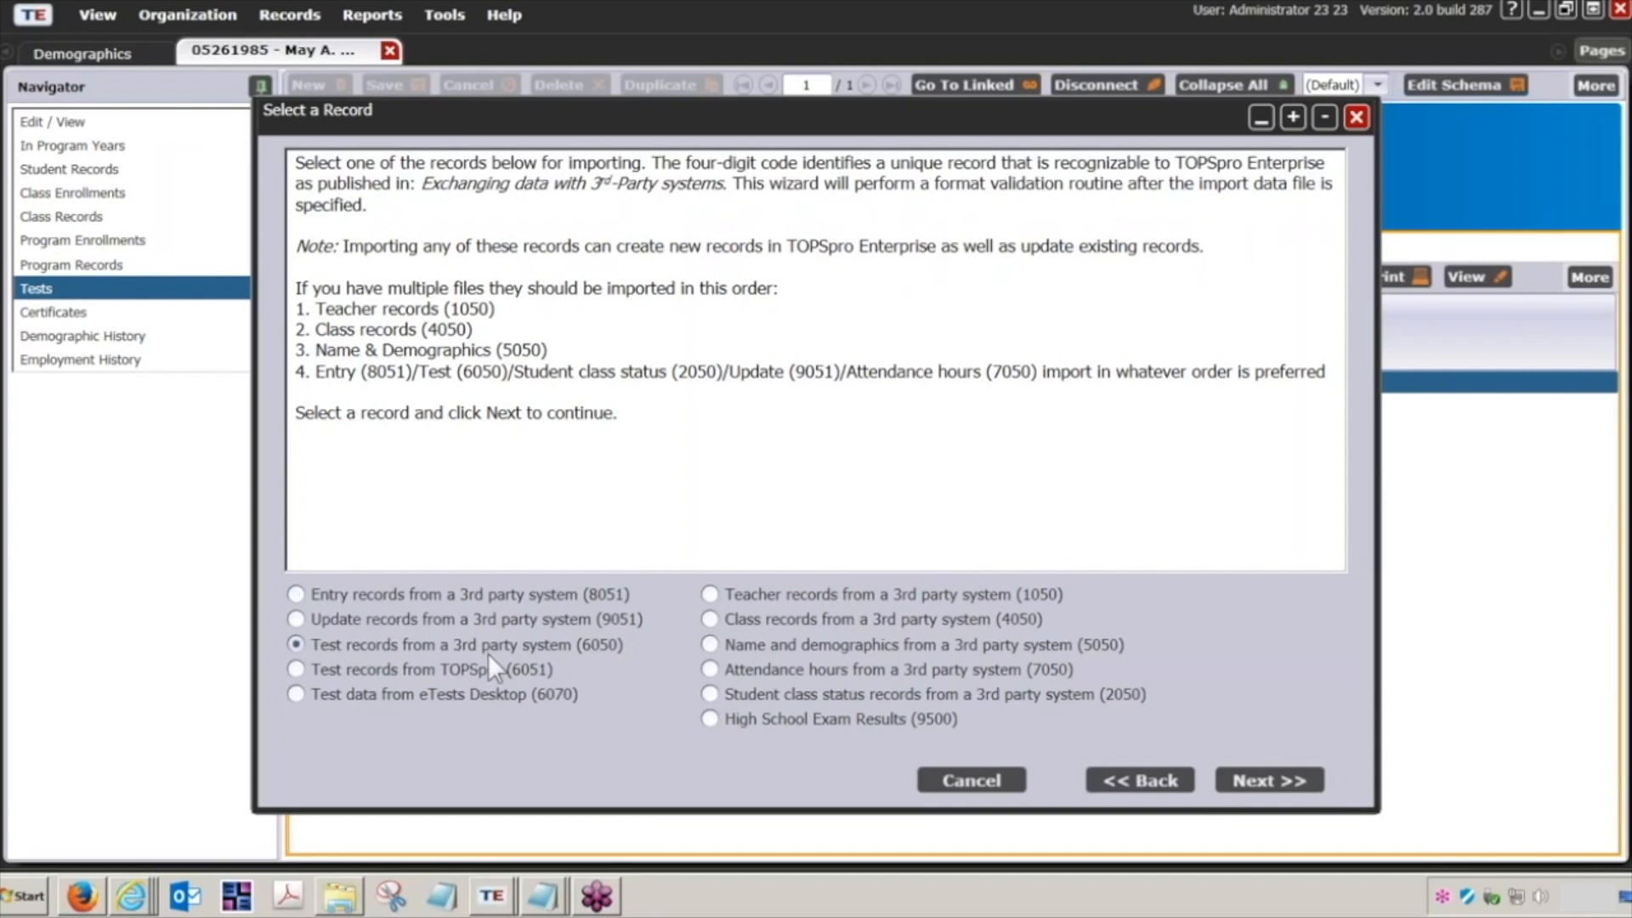
{"action": "left_click", "coordinate": [1247, 773]}
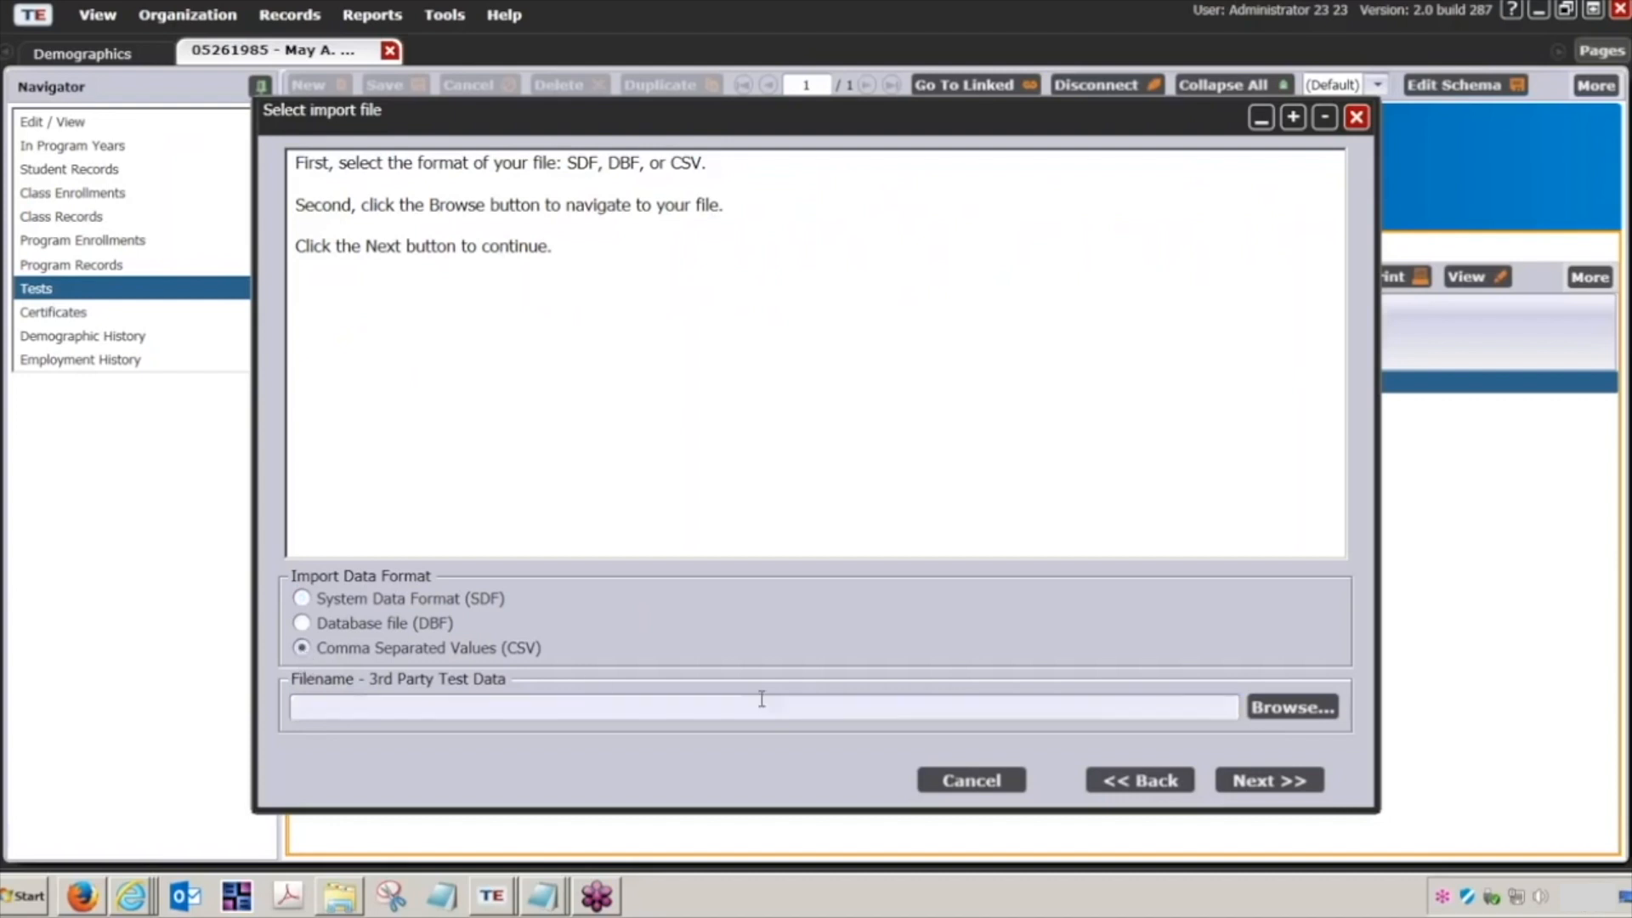
Step: Load the CSV file Test records (6050) Import.csv and process it with the recommended options through to the Edit Records grid
{"action": "left_click", "coordinate": [1282, 707]}
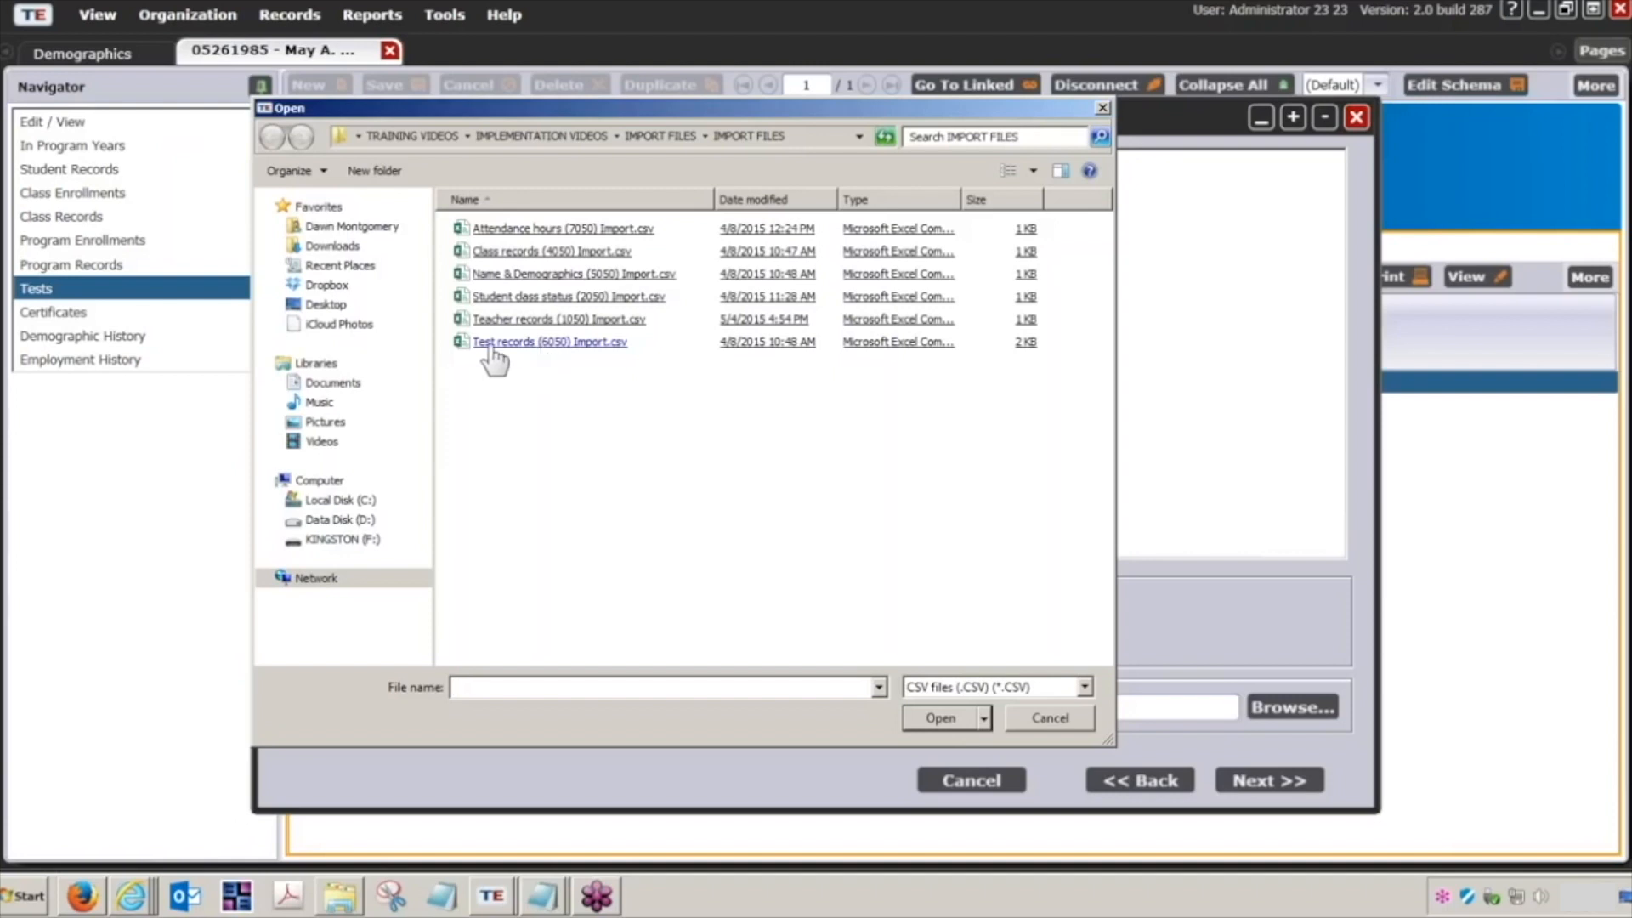
{"action": "double_click", "coordinate": [586, 343]}
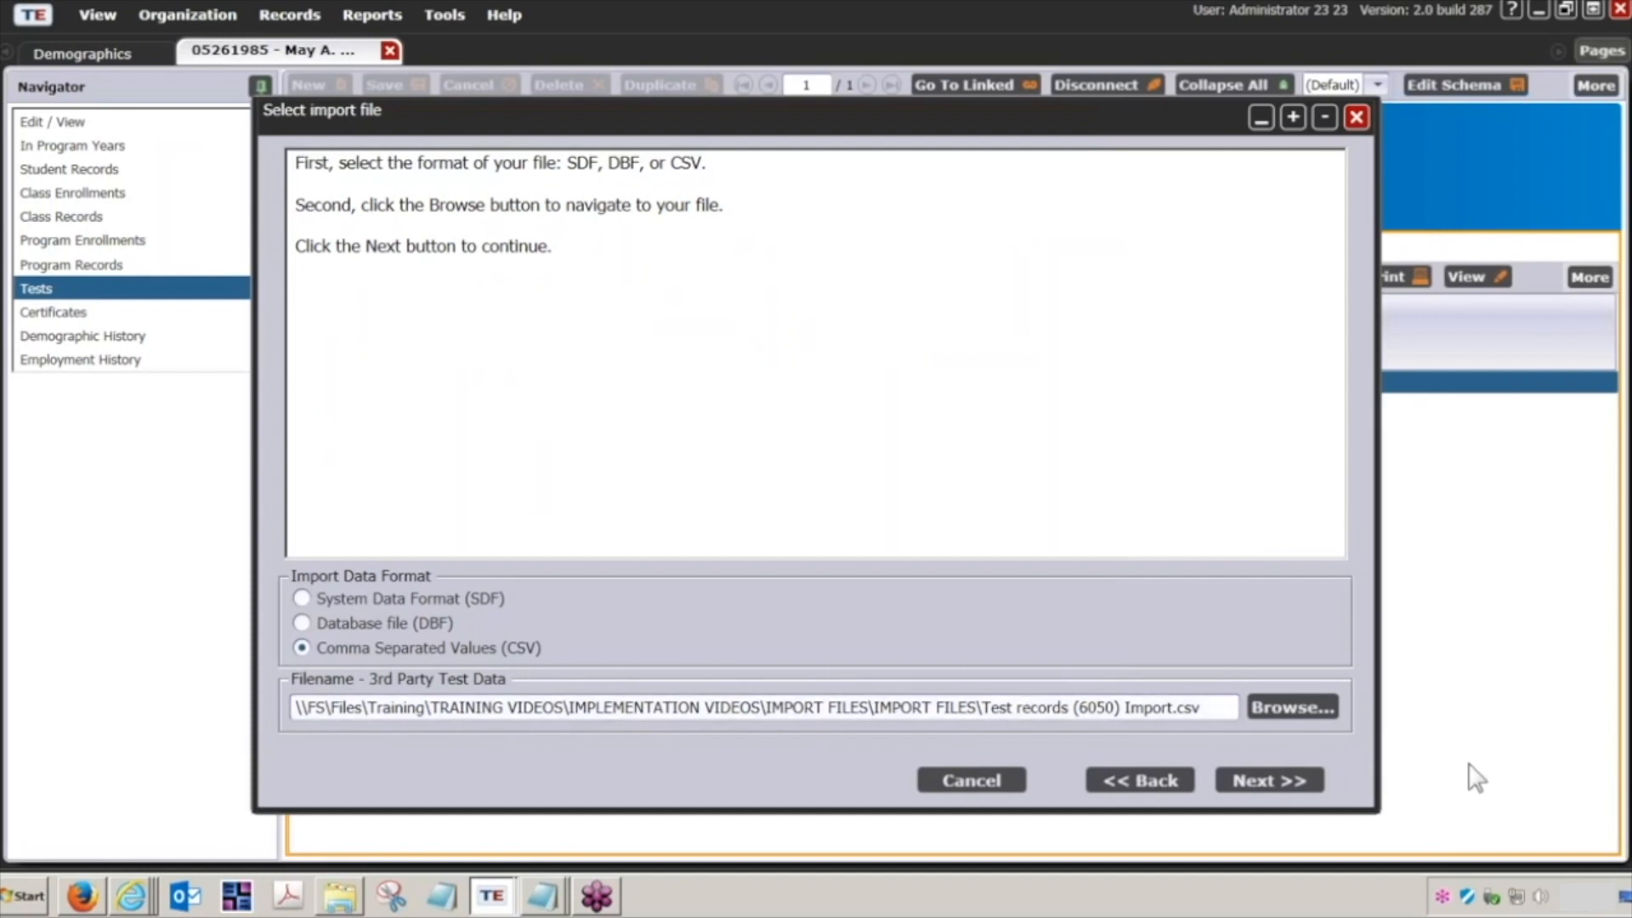
{"action": "left_click", "coordinate": [1285, 775]}
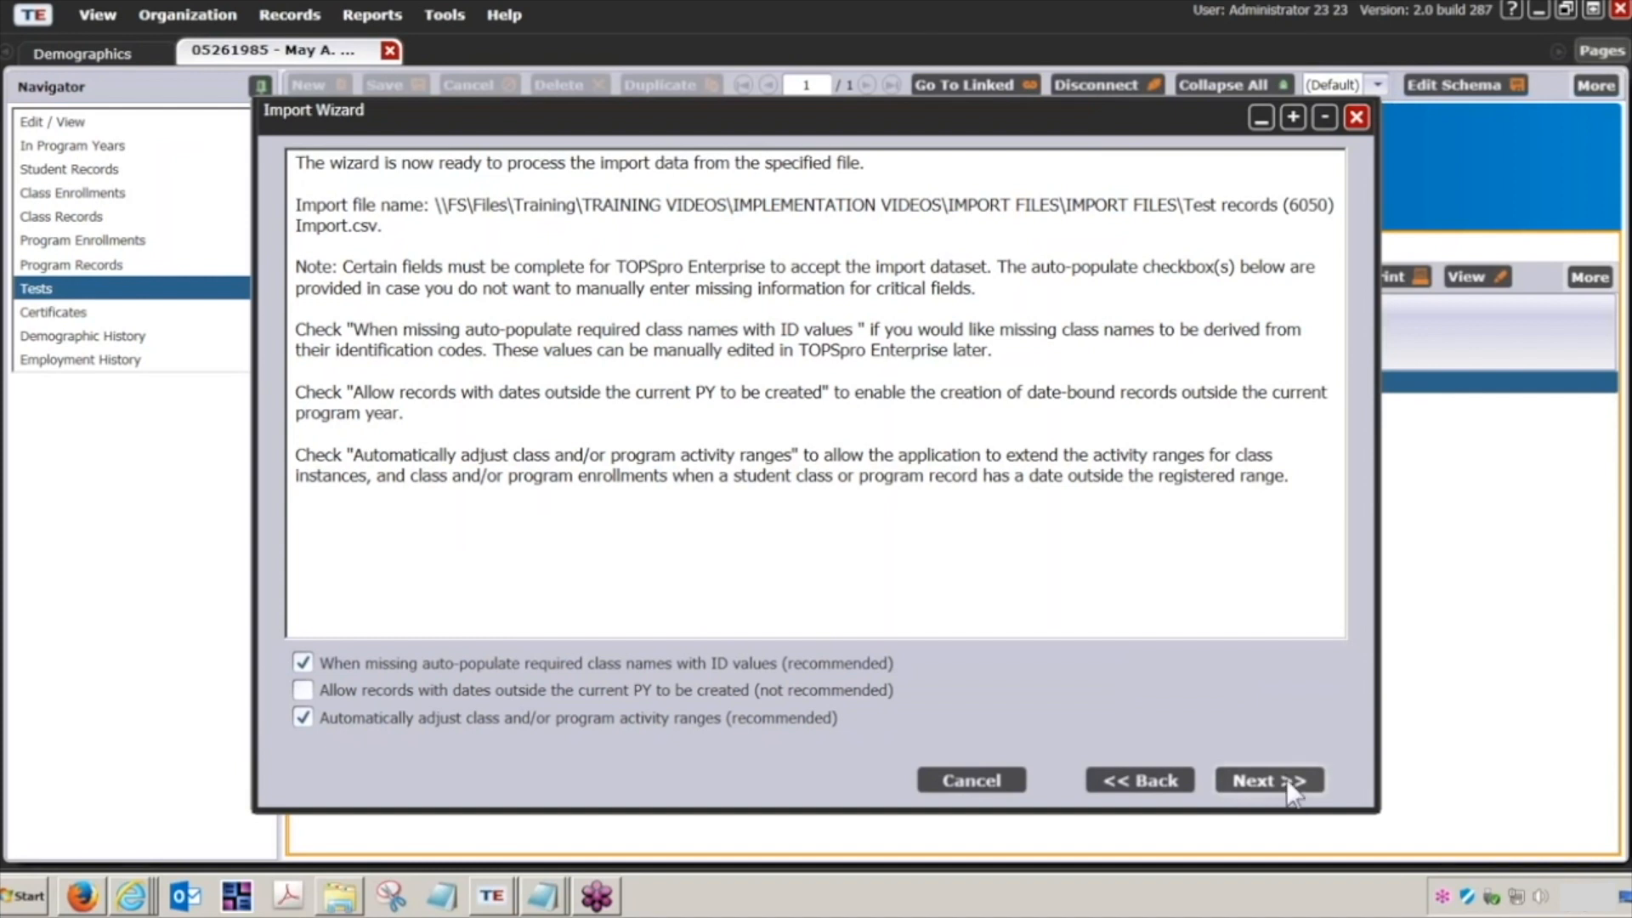
{"action": "left_click", "coordinate": [1287, 776]}
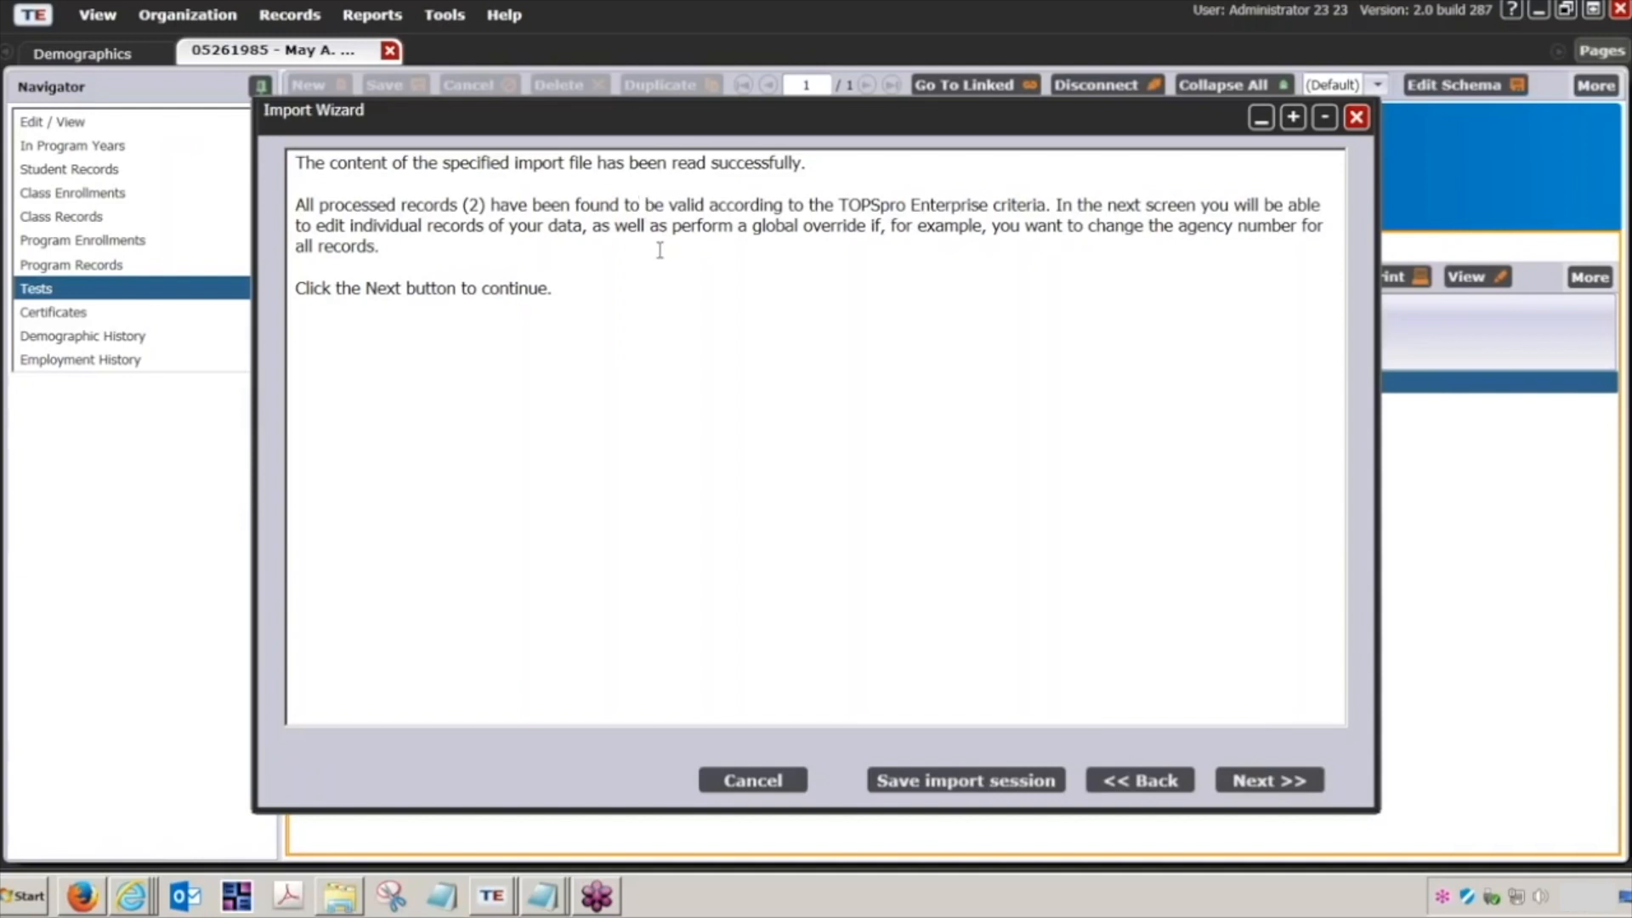
{"action": "left_click", "coordinate": [1270, 784]}
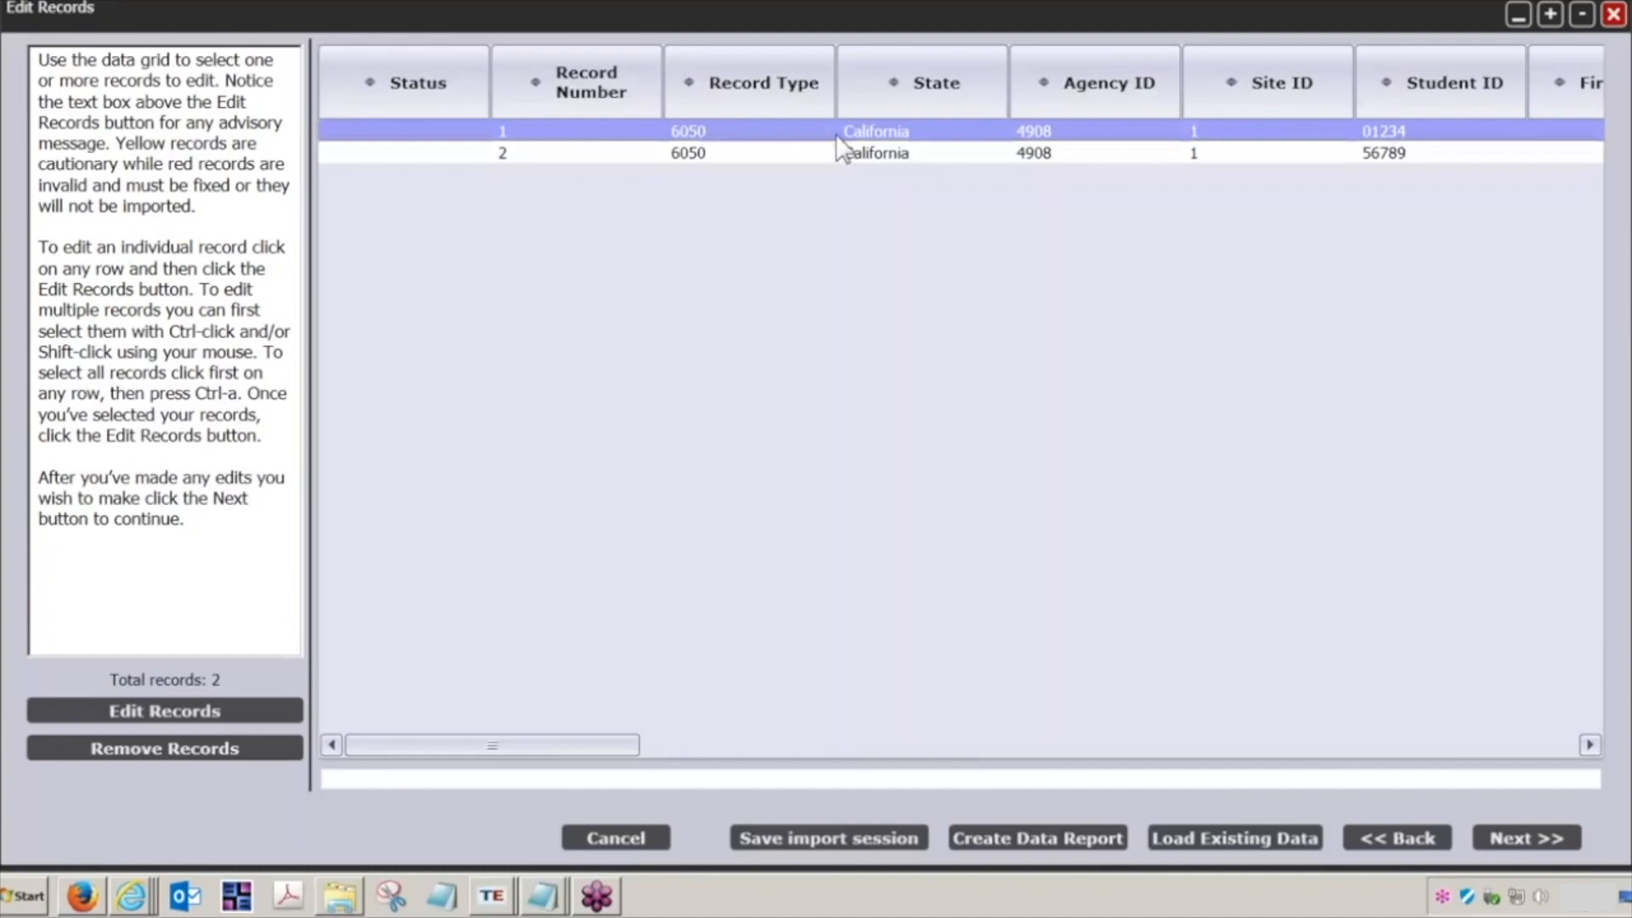
Step: Examine both test records in the import grid and view record 1's correction fields without saving any change
{"action": "left_click", "coordinate": [796, 158]}
{"action": "left_click", "coordinate": [782, 129]}
{"action": "left_click", "coordinate": [772, 155]}
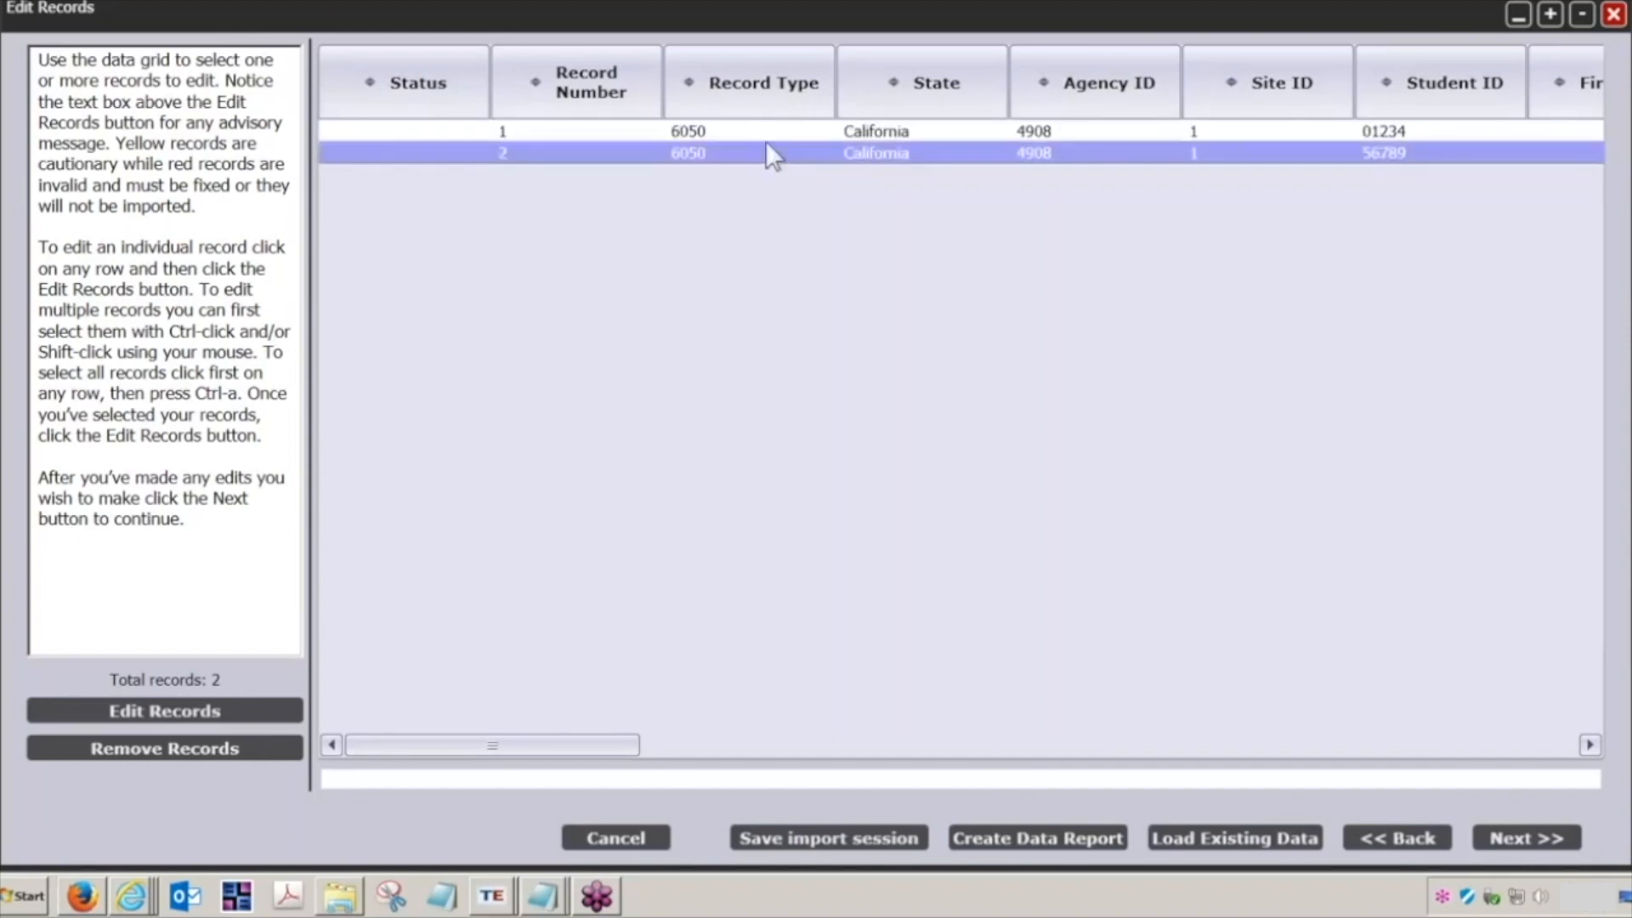
{"action": "left_click", "coordinate": [764, 134]}
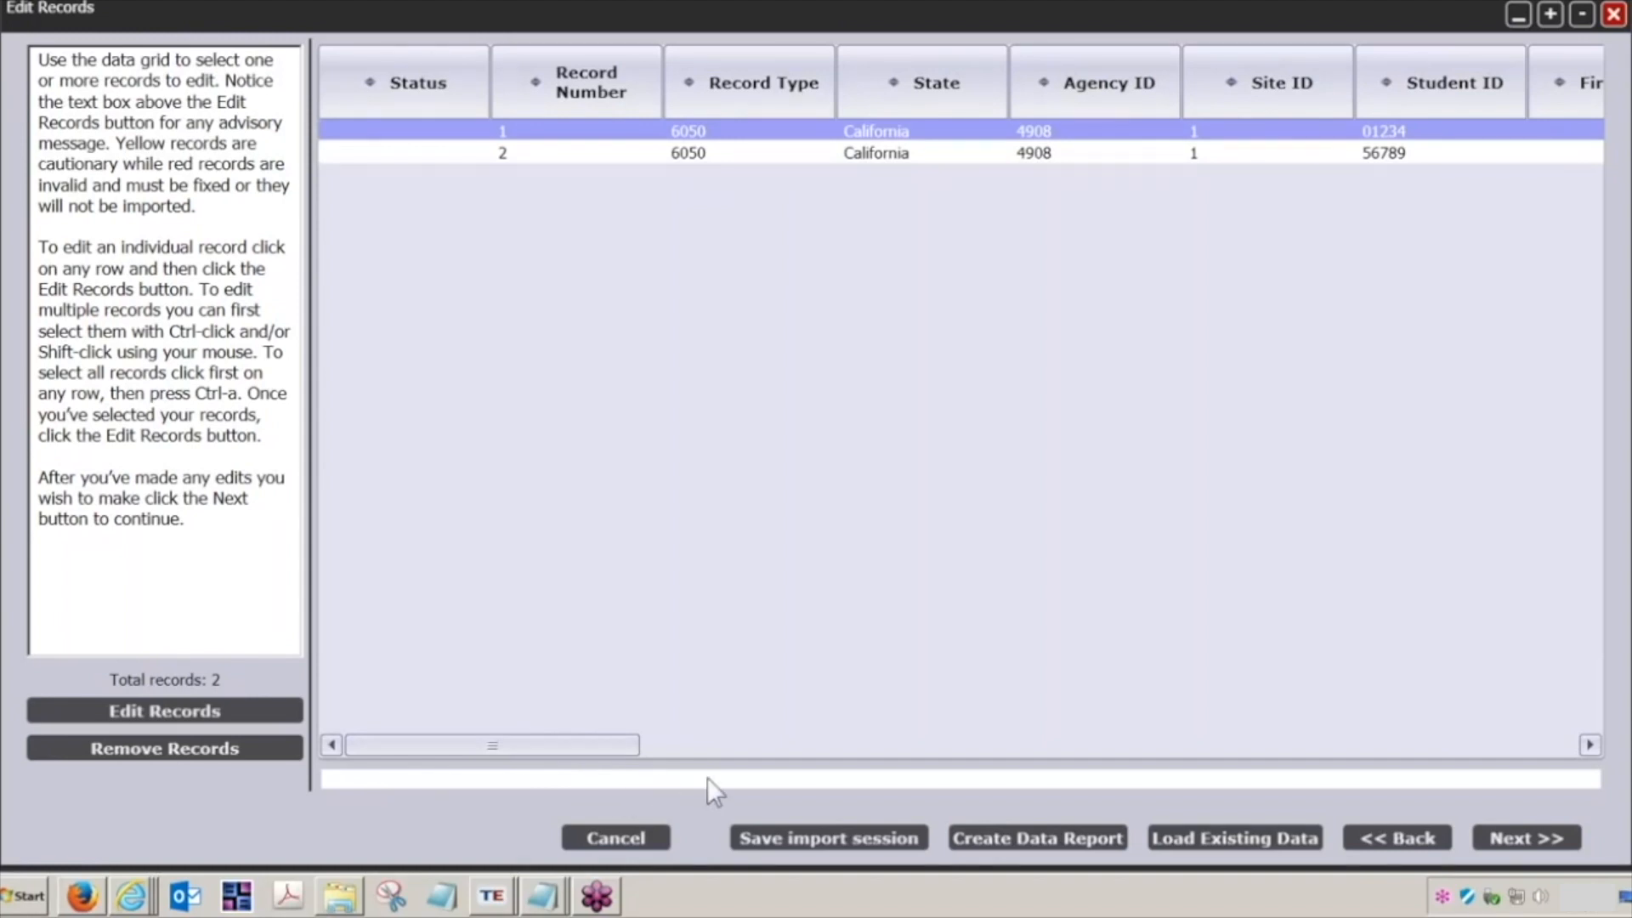
{"action": "left_click", "coordinate": [863, 153]}
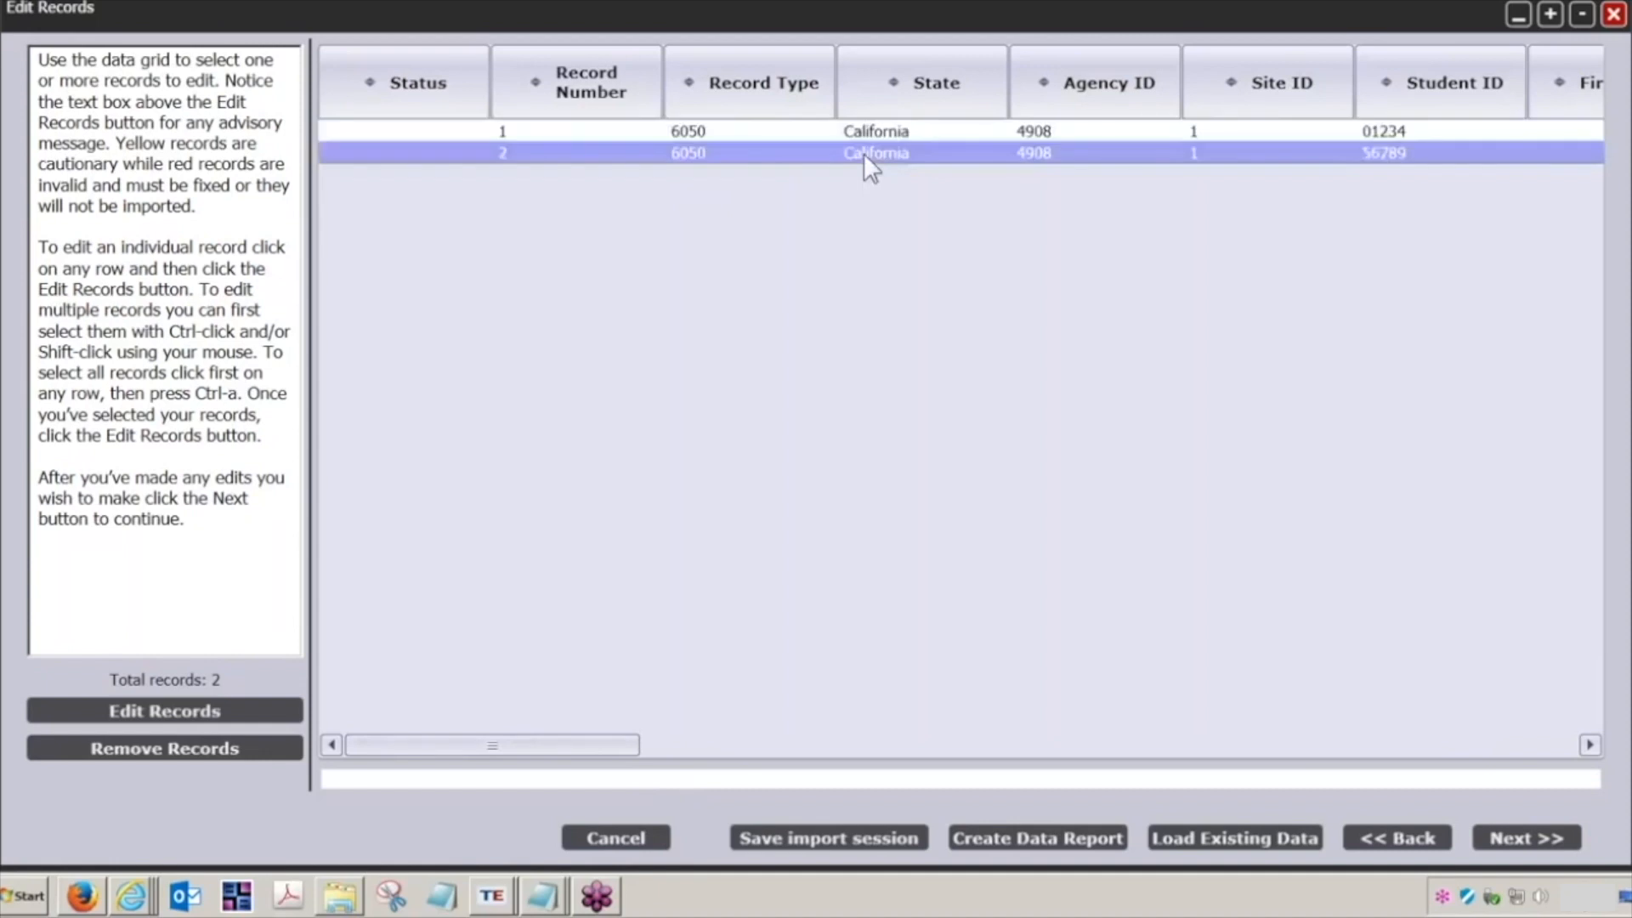
{"action": "left_click", "coordinate": [864, 128]}
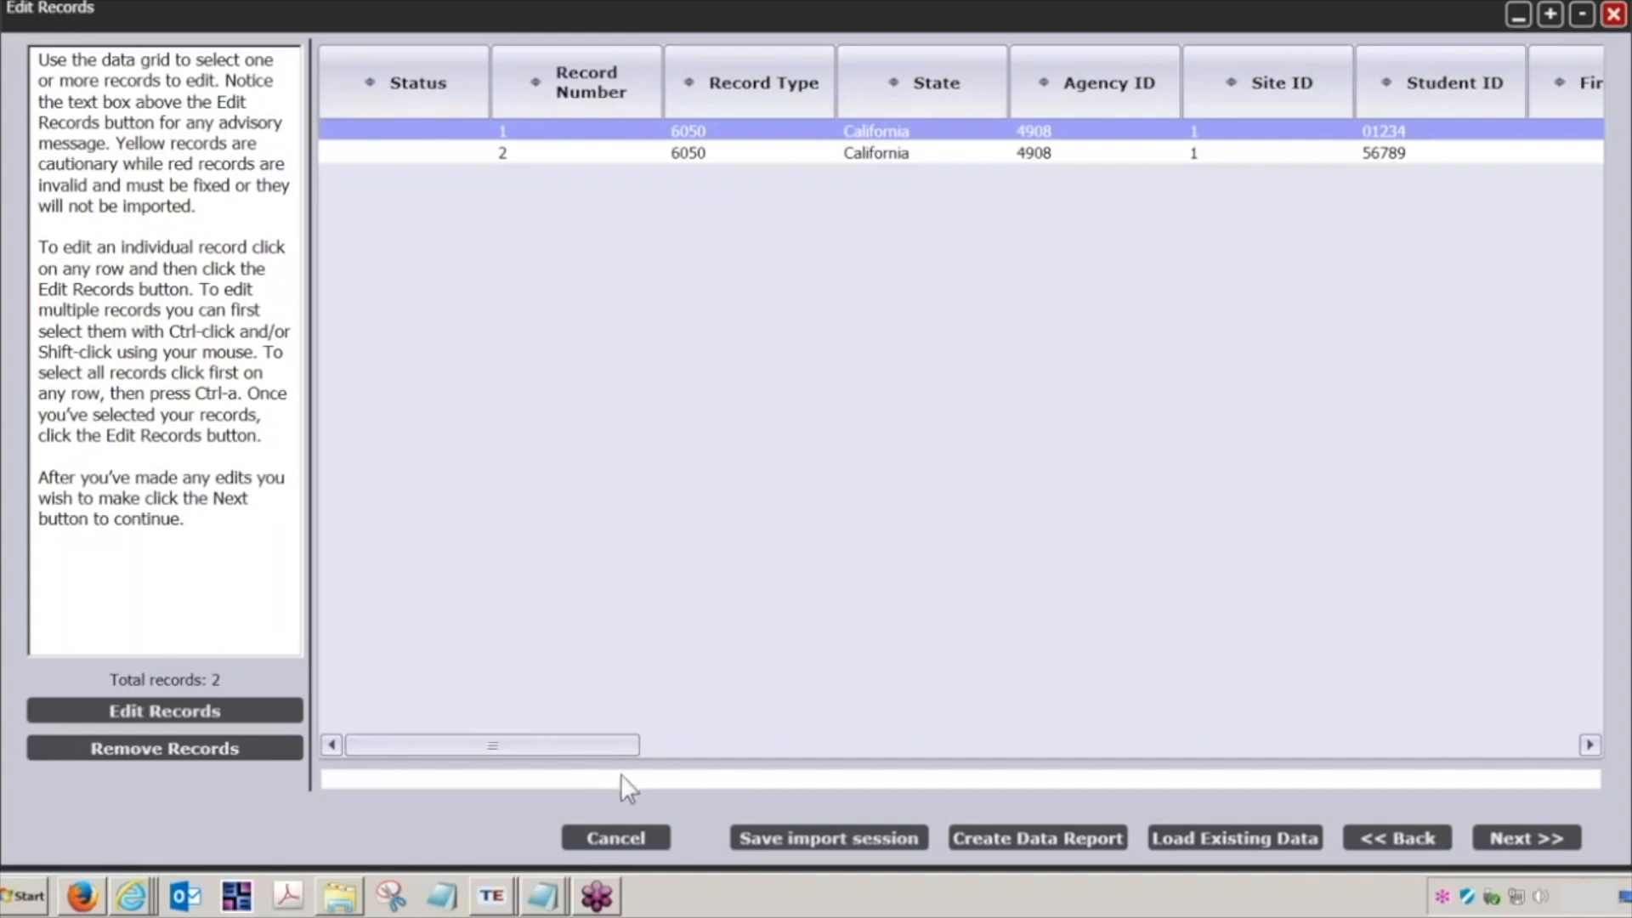
{"action": "left_click", "coordinate": [221, 711]}
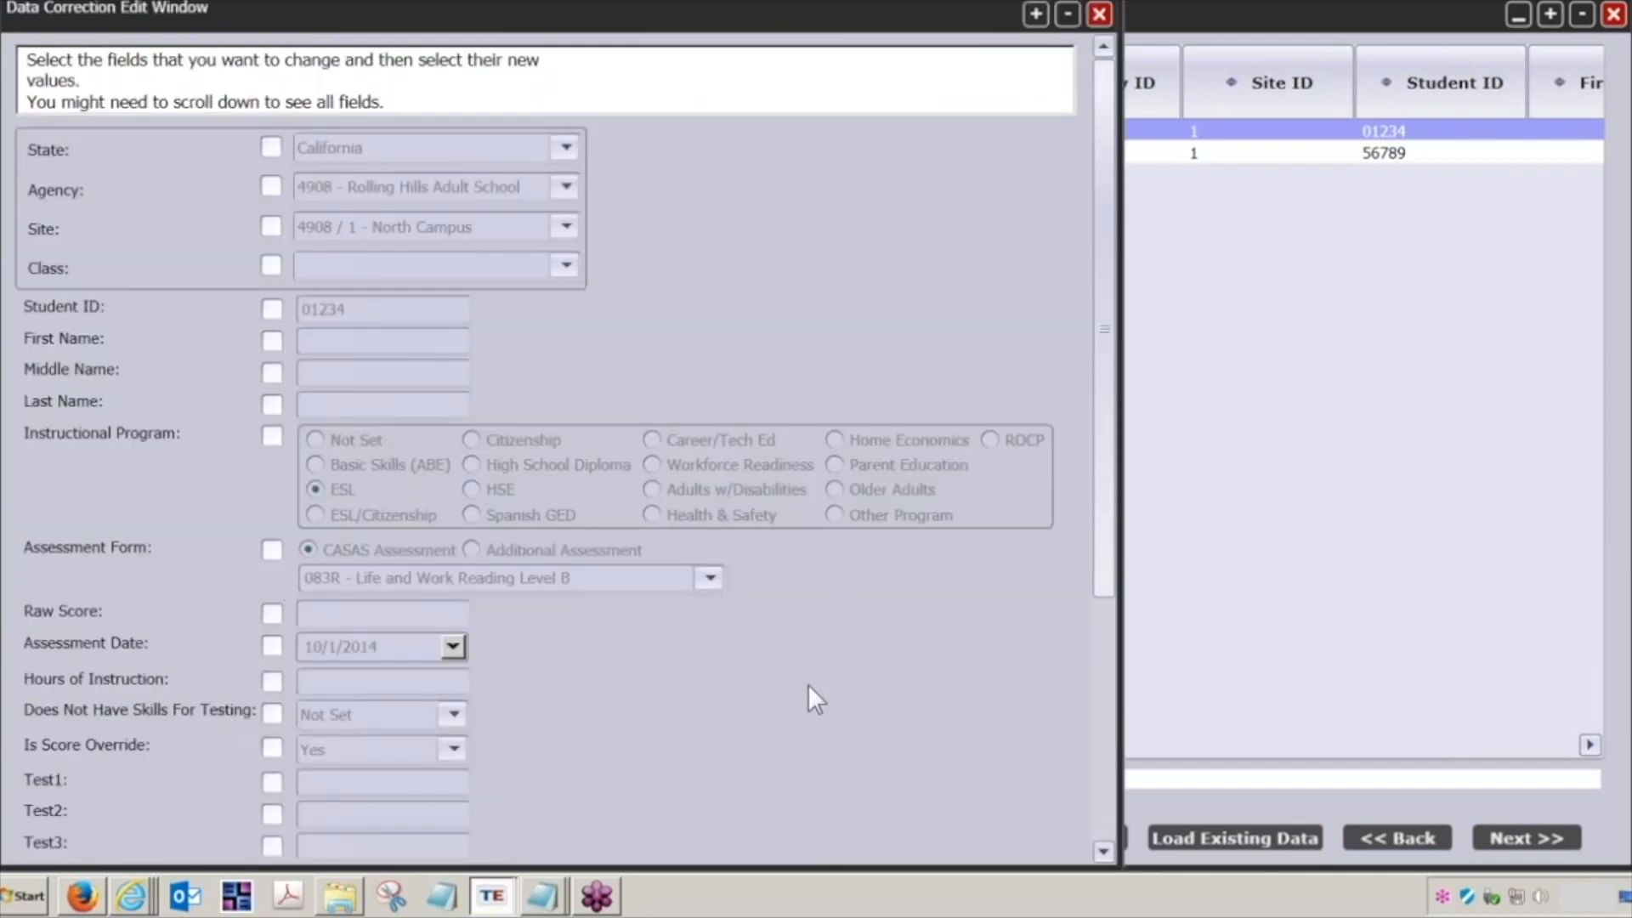
{"action": "scroll", "coordinate": [807, 686], "scroll_direction": "down", "scroll_amount": 5}
{"action": "scroll", "coordinate": [808, 685], "scroll_direction": "down", "scroll_amount": 2}
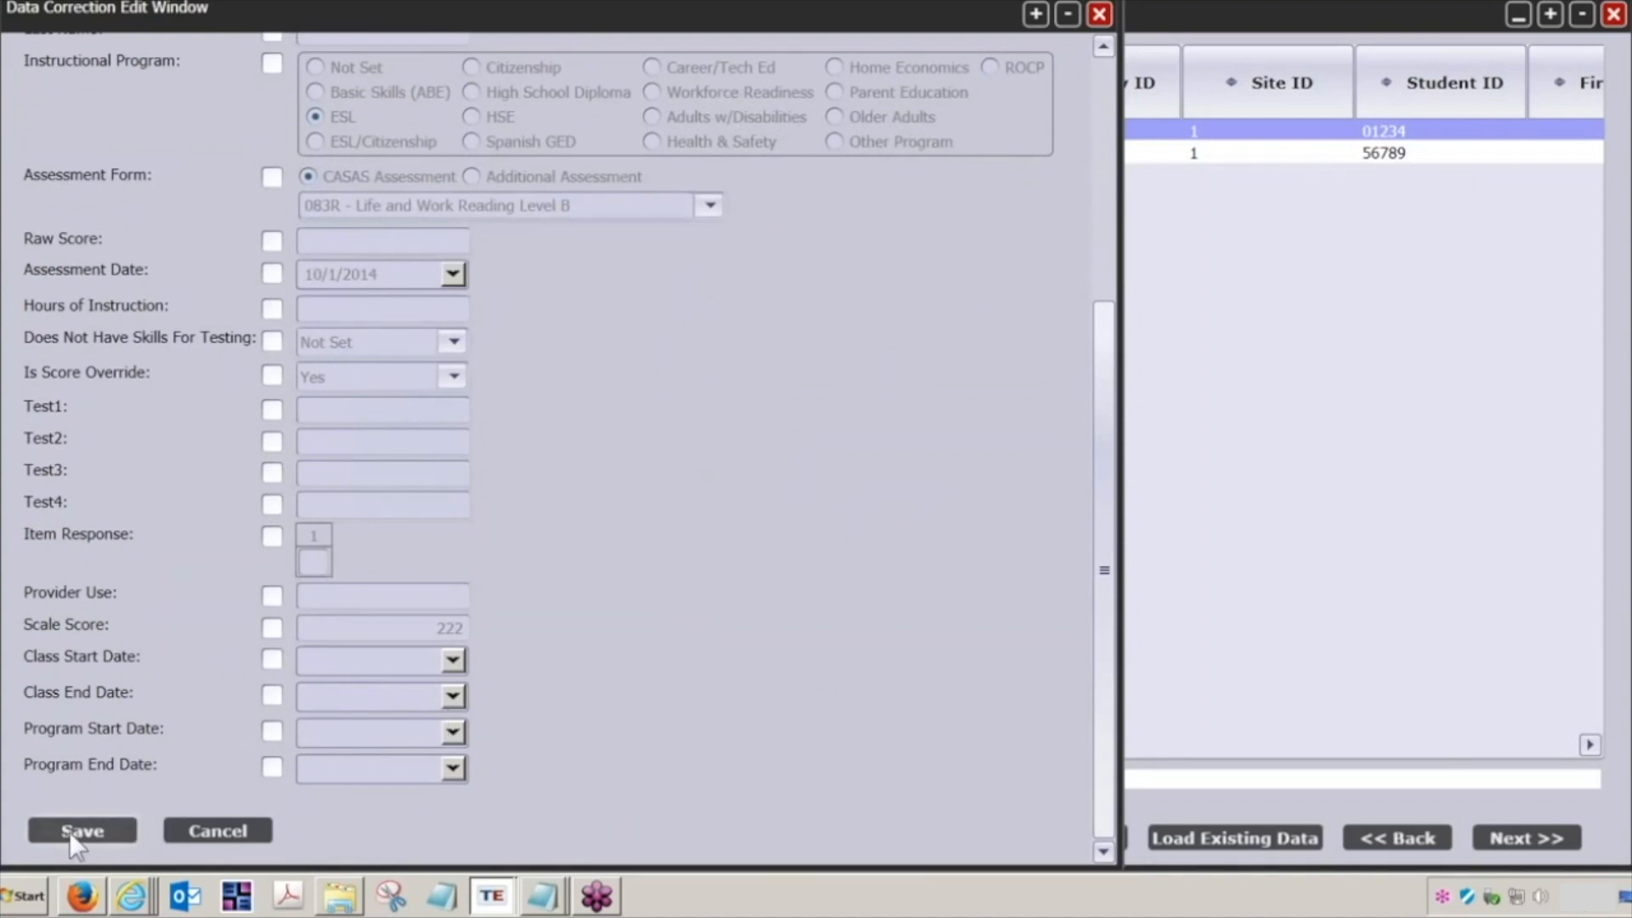
{"action": "left_click", "coordinate": [216, 828]}
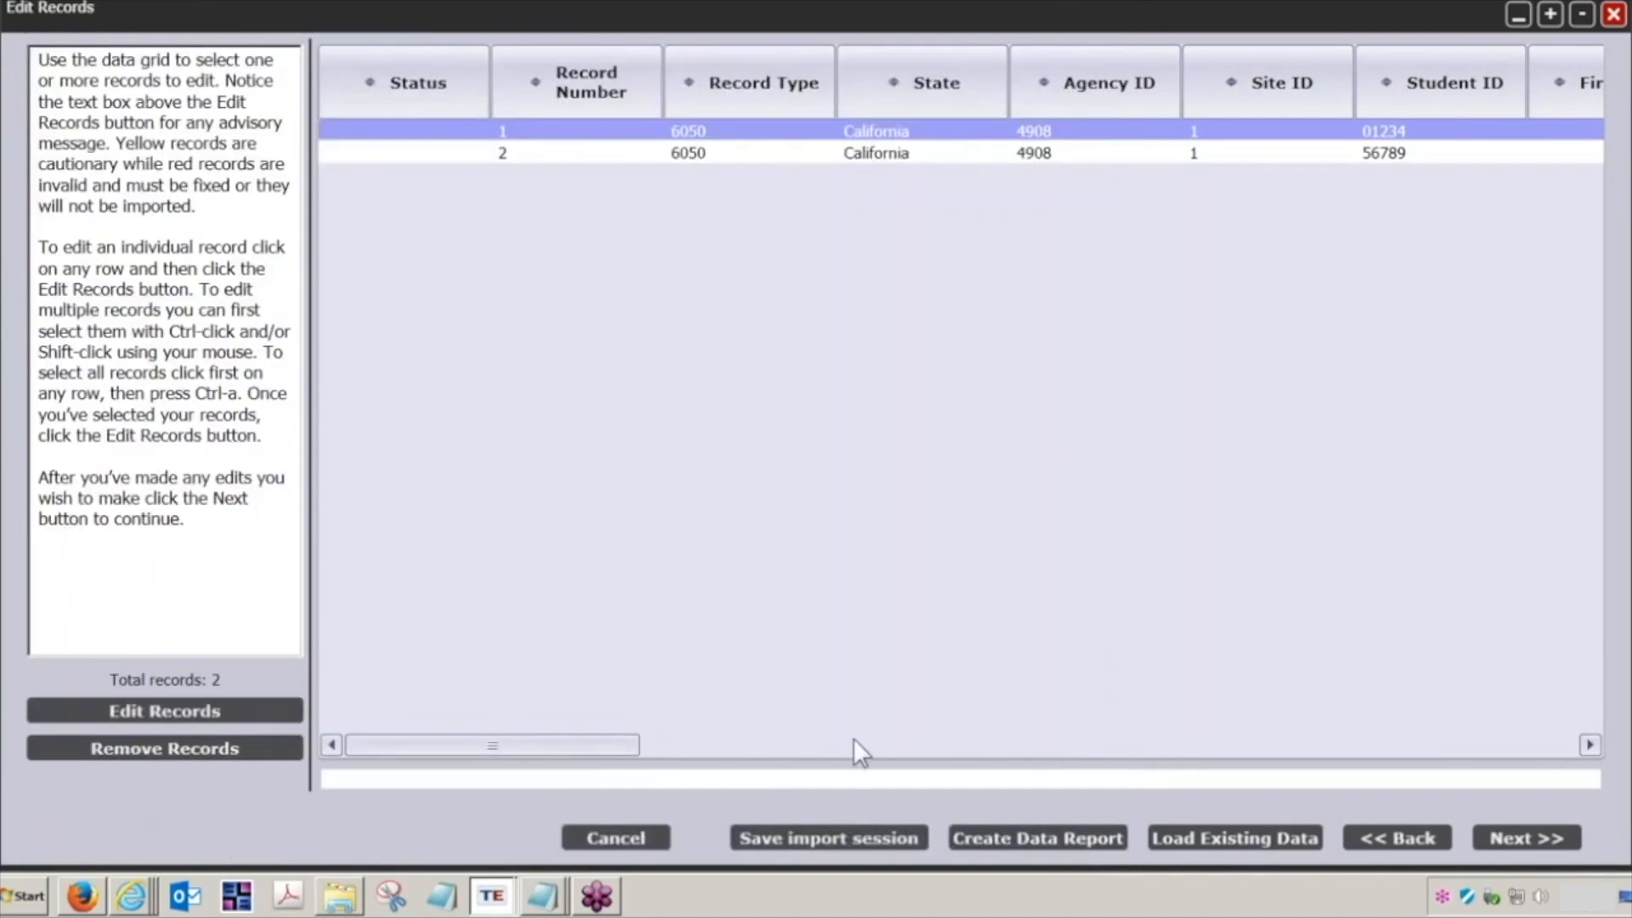
Step: Import the test records into the database and finish the wizard
{"action": "left_click", "coordinate": [929, 149]}
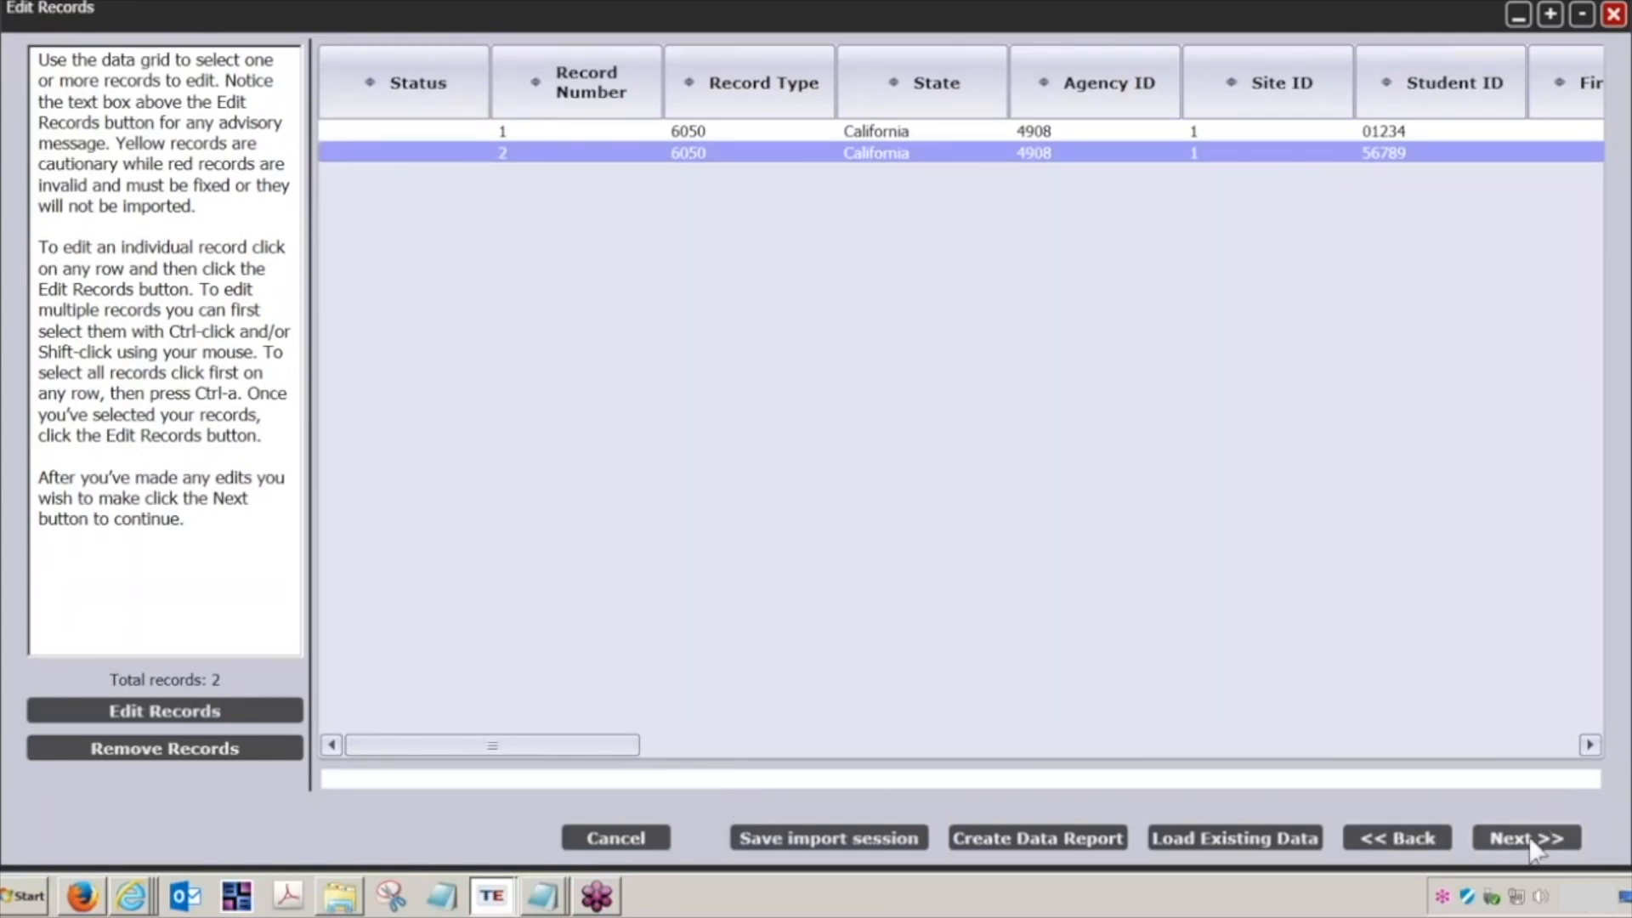
{"action": "left_click", "coordinate": [1530, 840]}
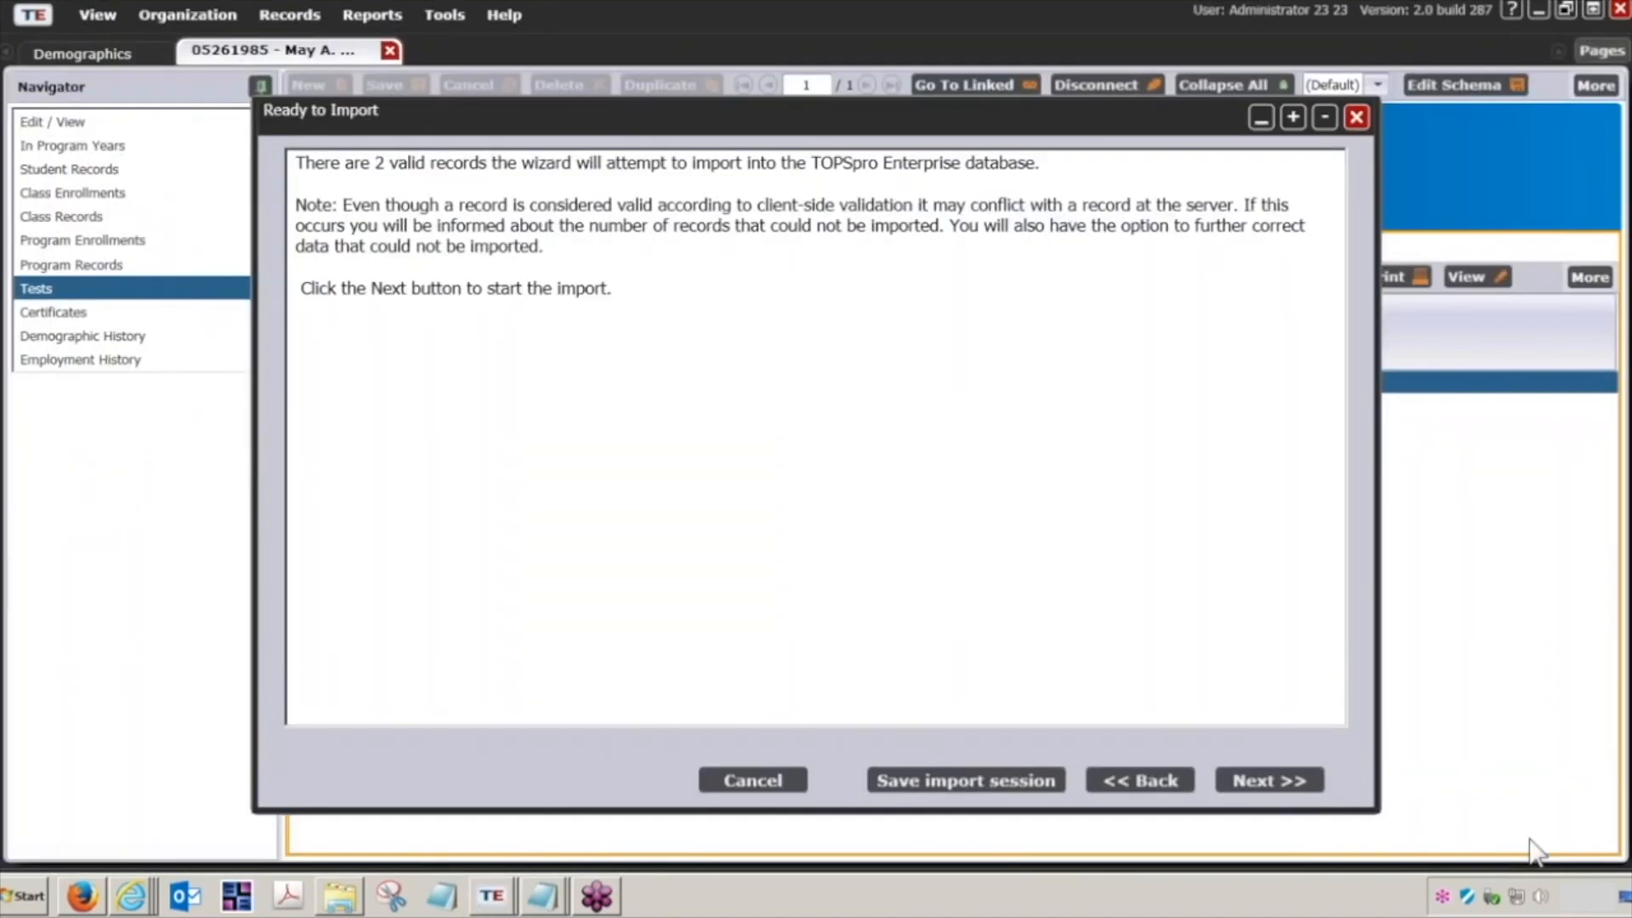
{"action": "left_click", "coordinate": [1284, 791]}
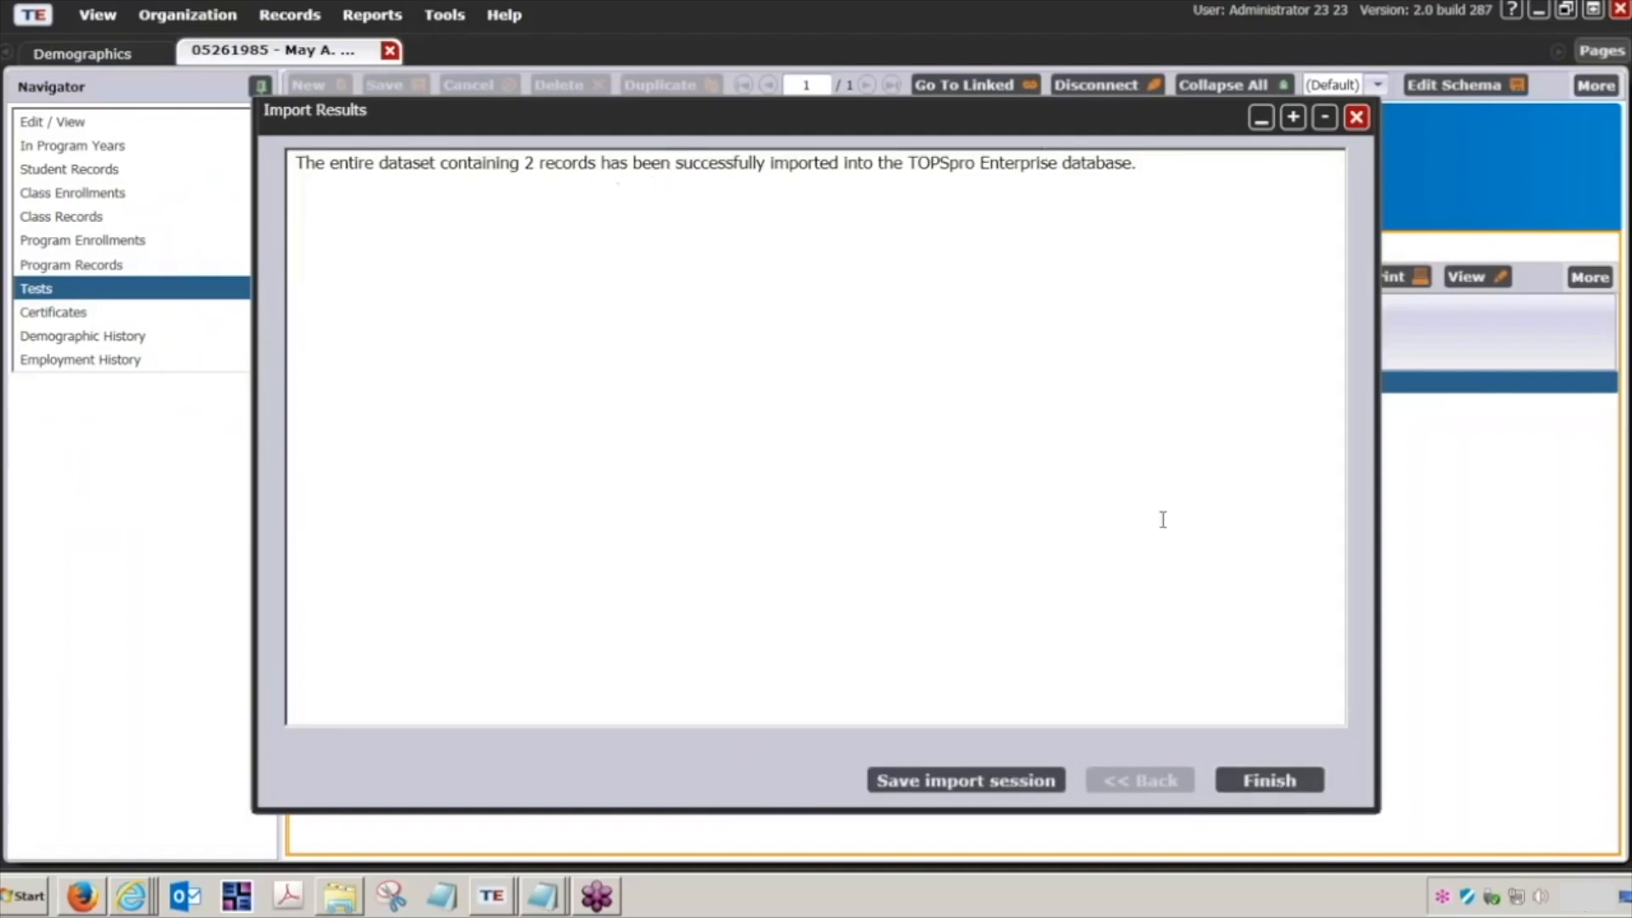
{"action": "left_click", "coordinate": [1276, 778]}
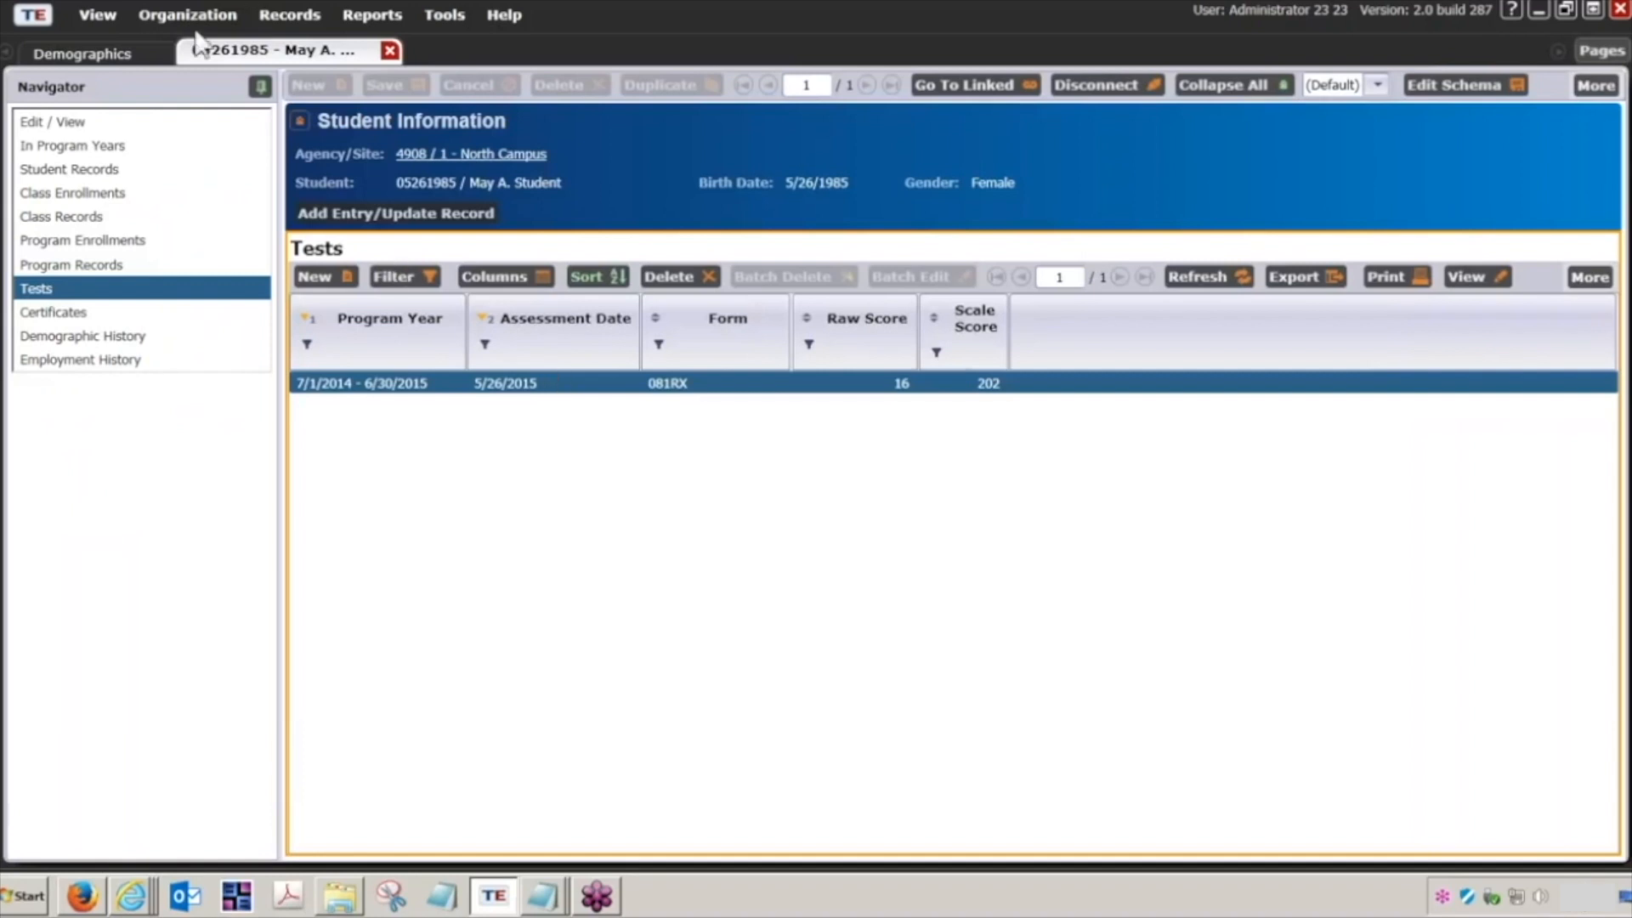
{"action": "left_click", "coordinate": [146, 68]}
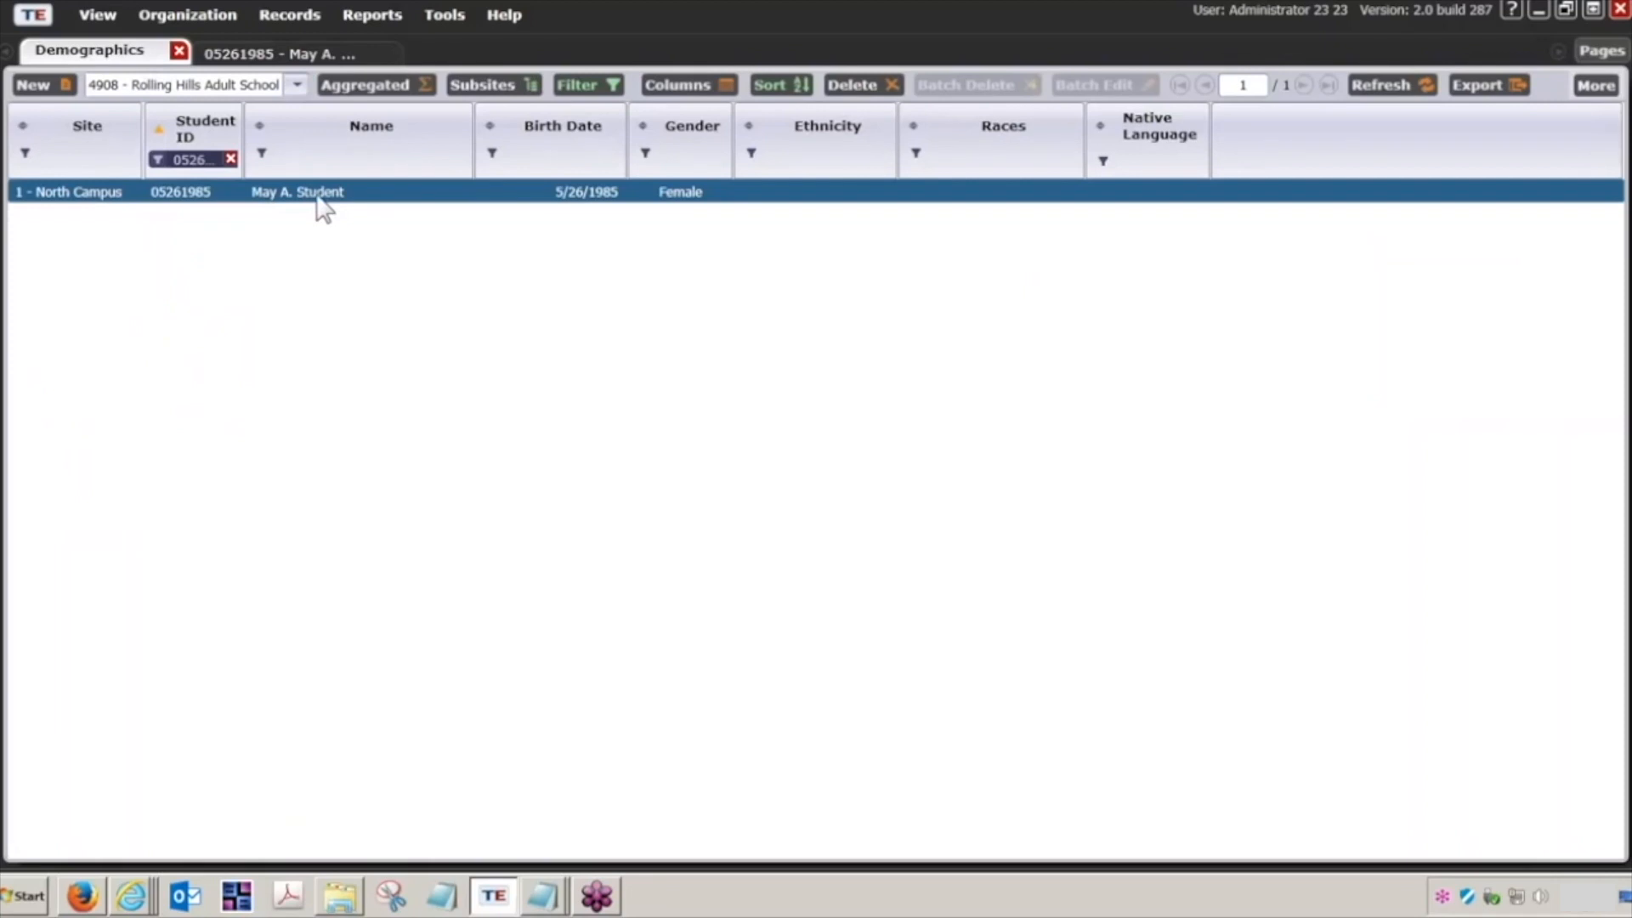
{"action": "left_click", "coordinate": [315, 59]}
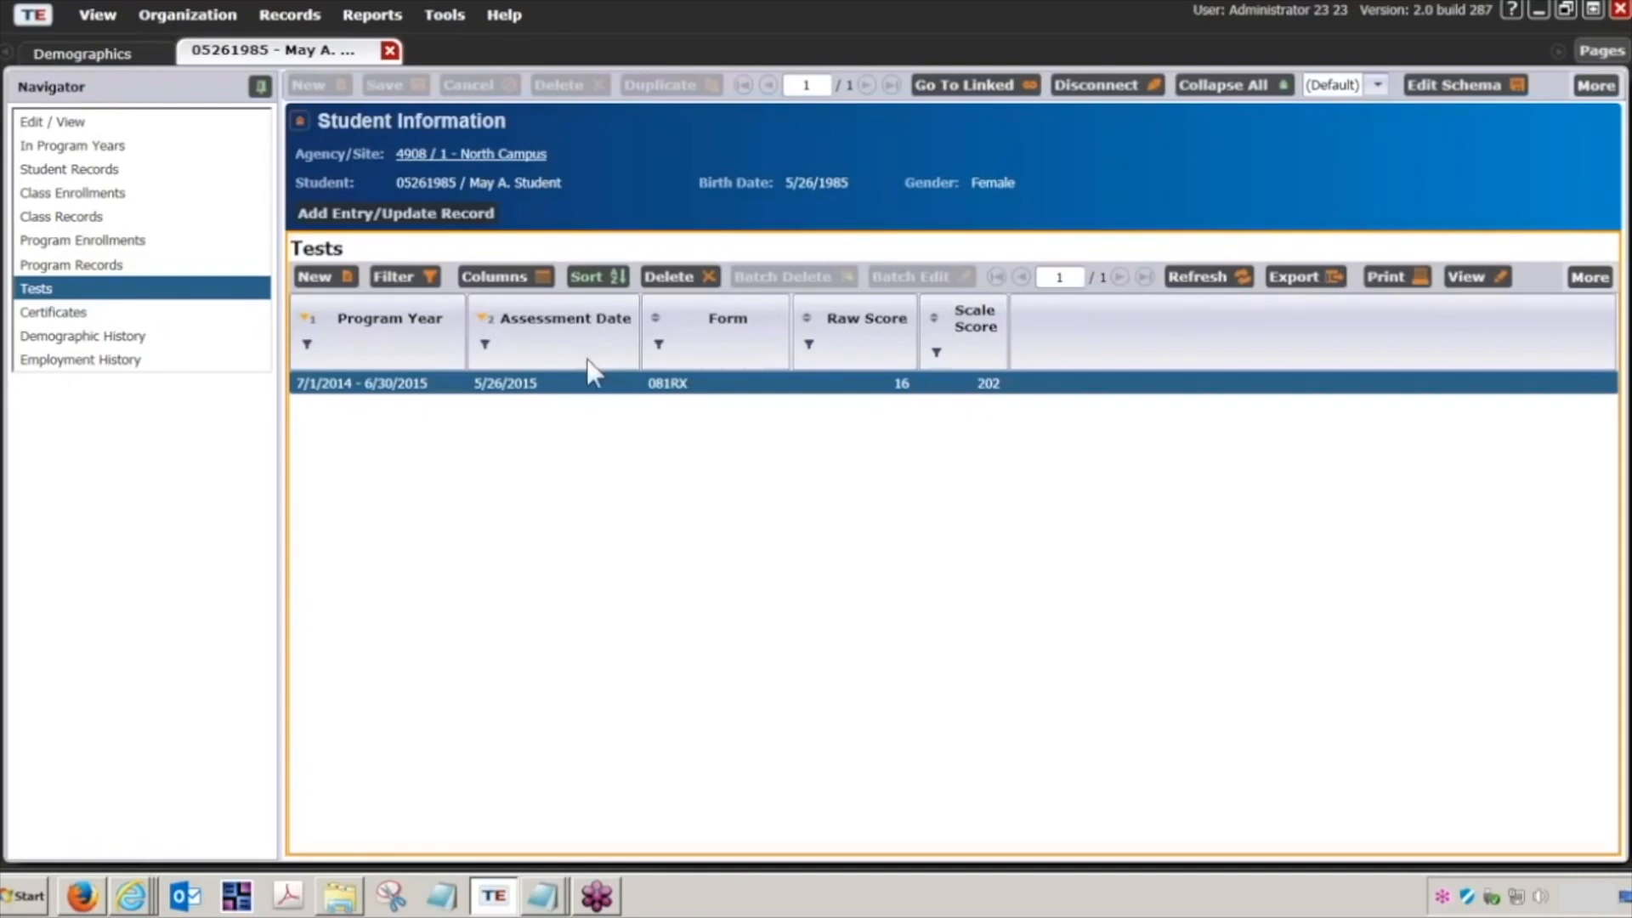
{"action": "left_click", "coordinate": [126, 57]}
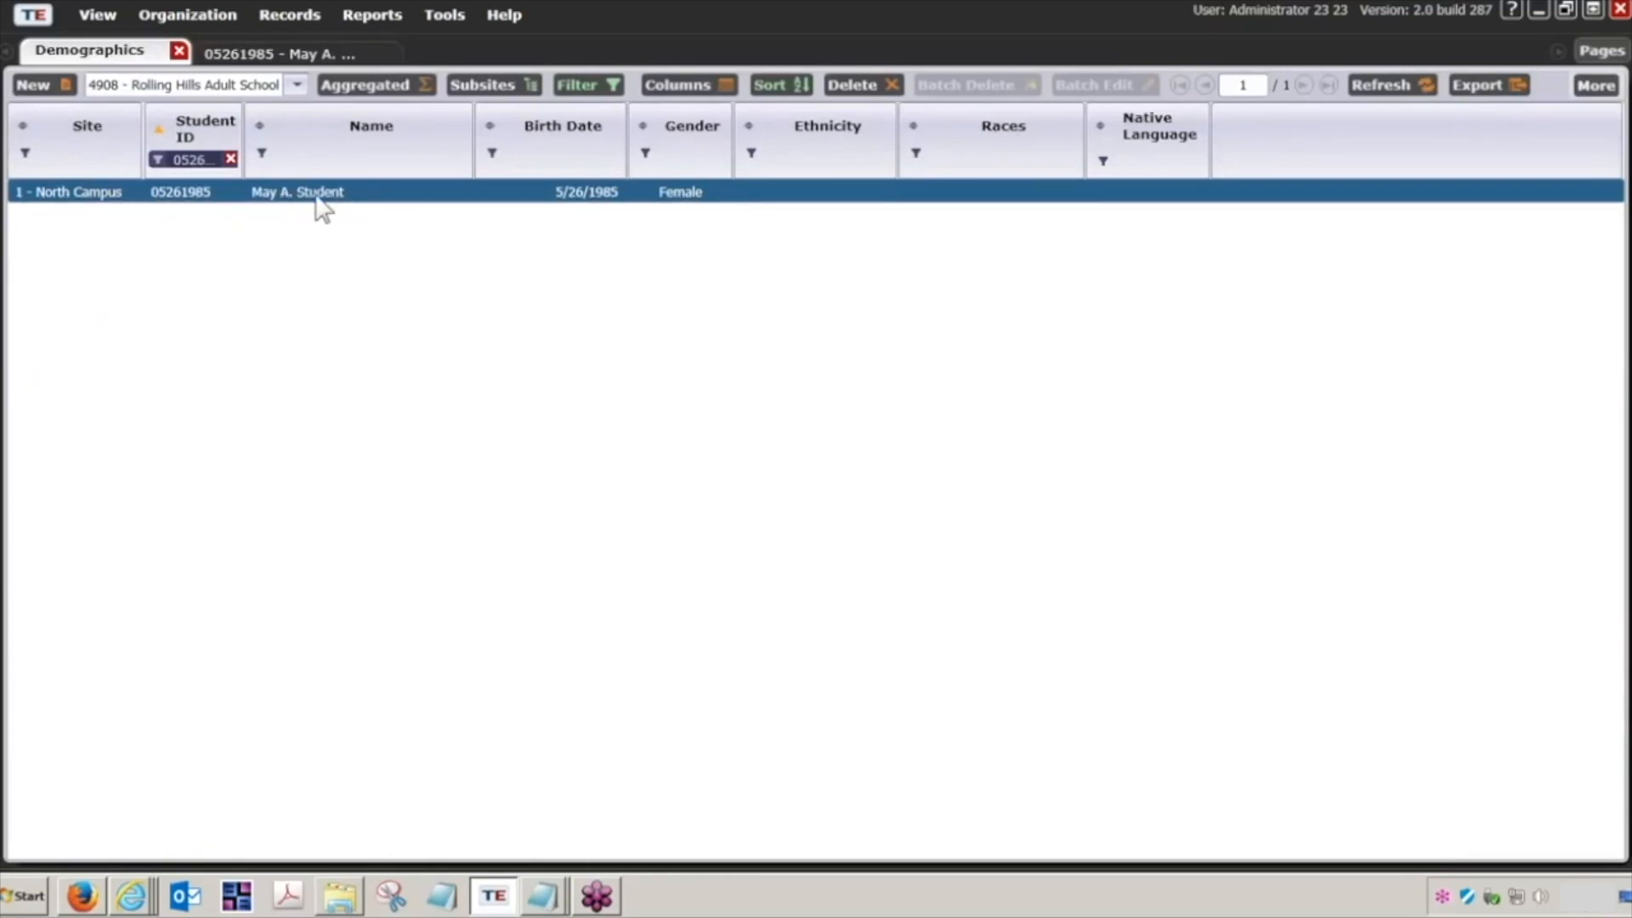
{"action": "left_click", "coordinate": [284, 53]}
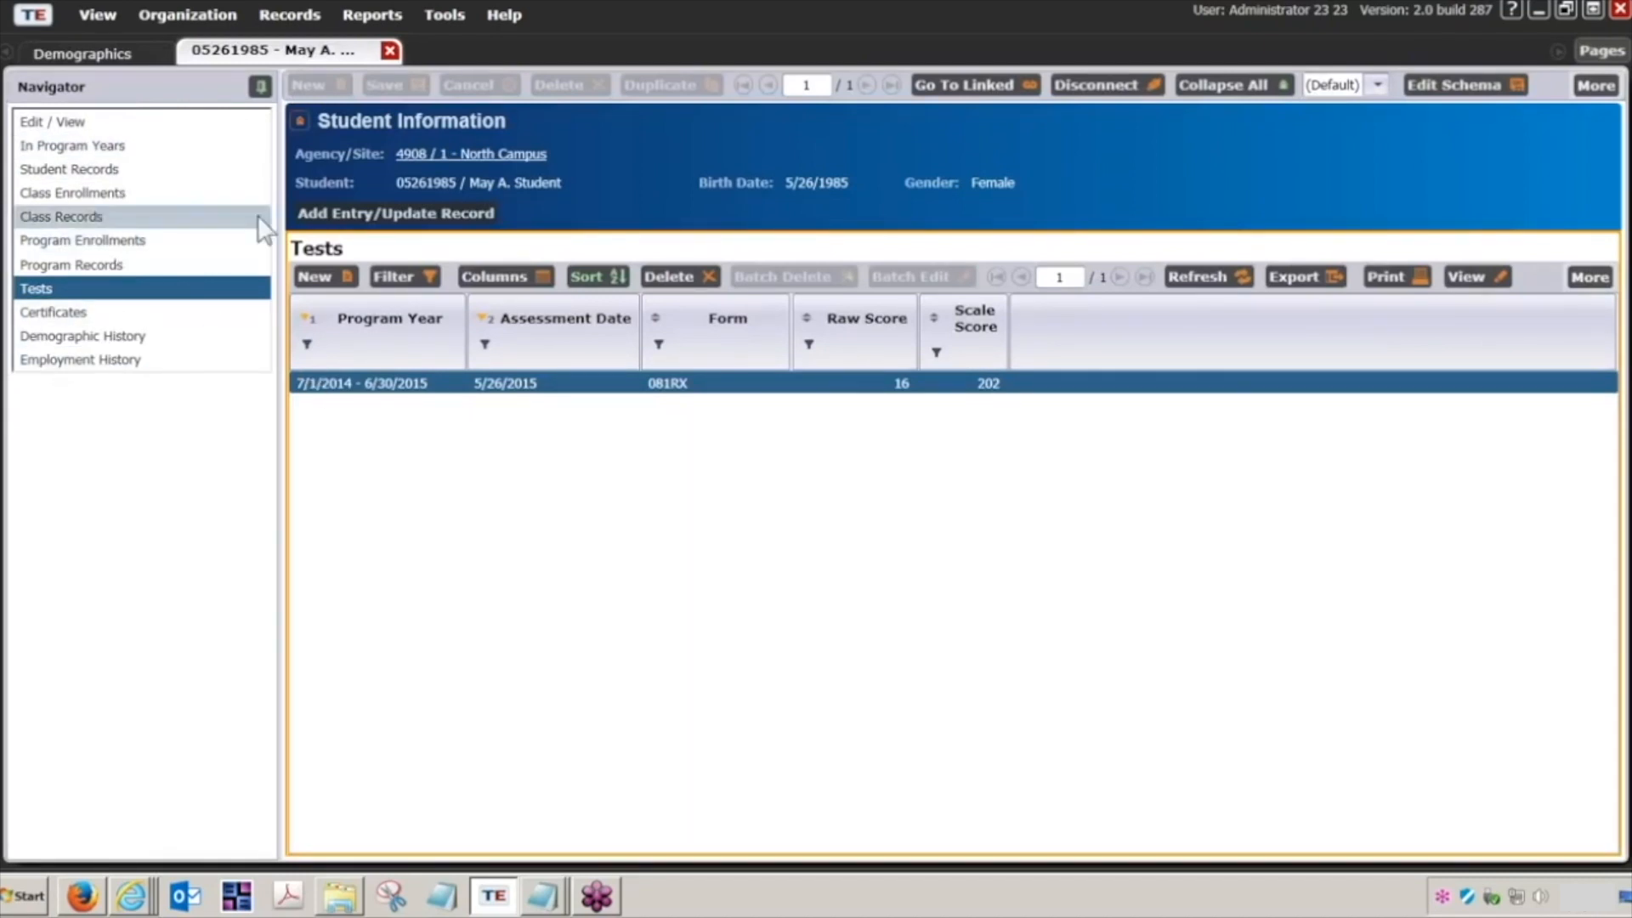
Step: Turn on the Child Lister for the Demographics list and display the selected student's Tests in an enlarged pane
{"action": "left_click", "coordinate": [149, 56]}
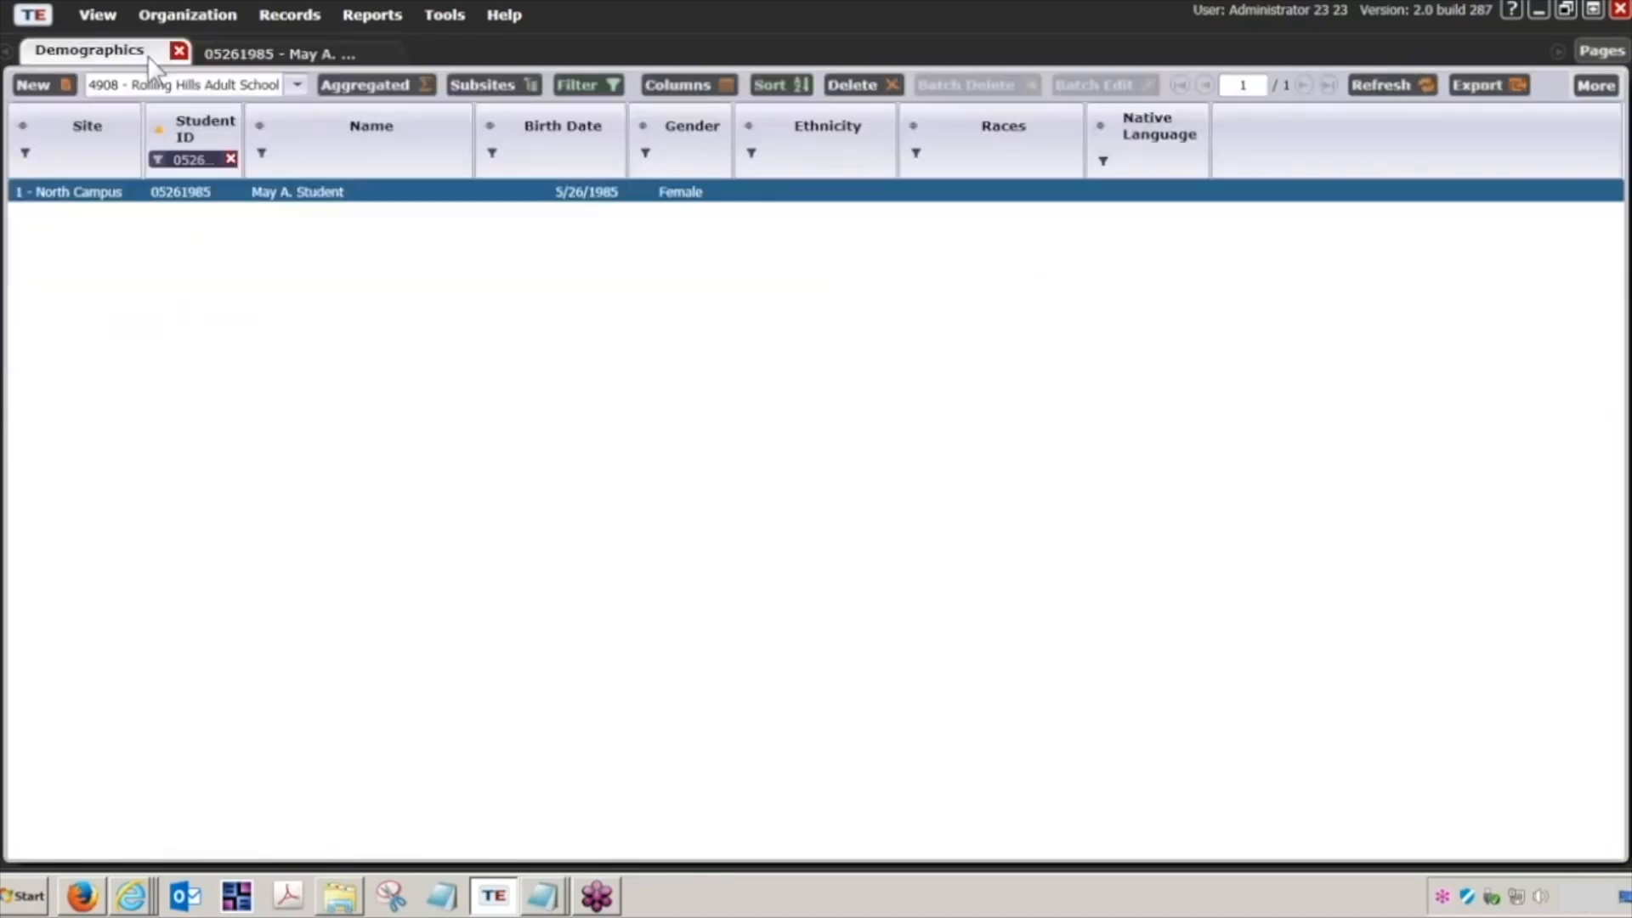
{"action": "left_click", "coordinate": [1593, 85]}
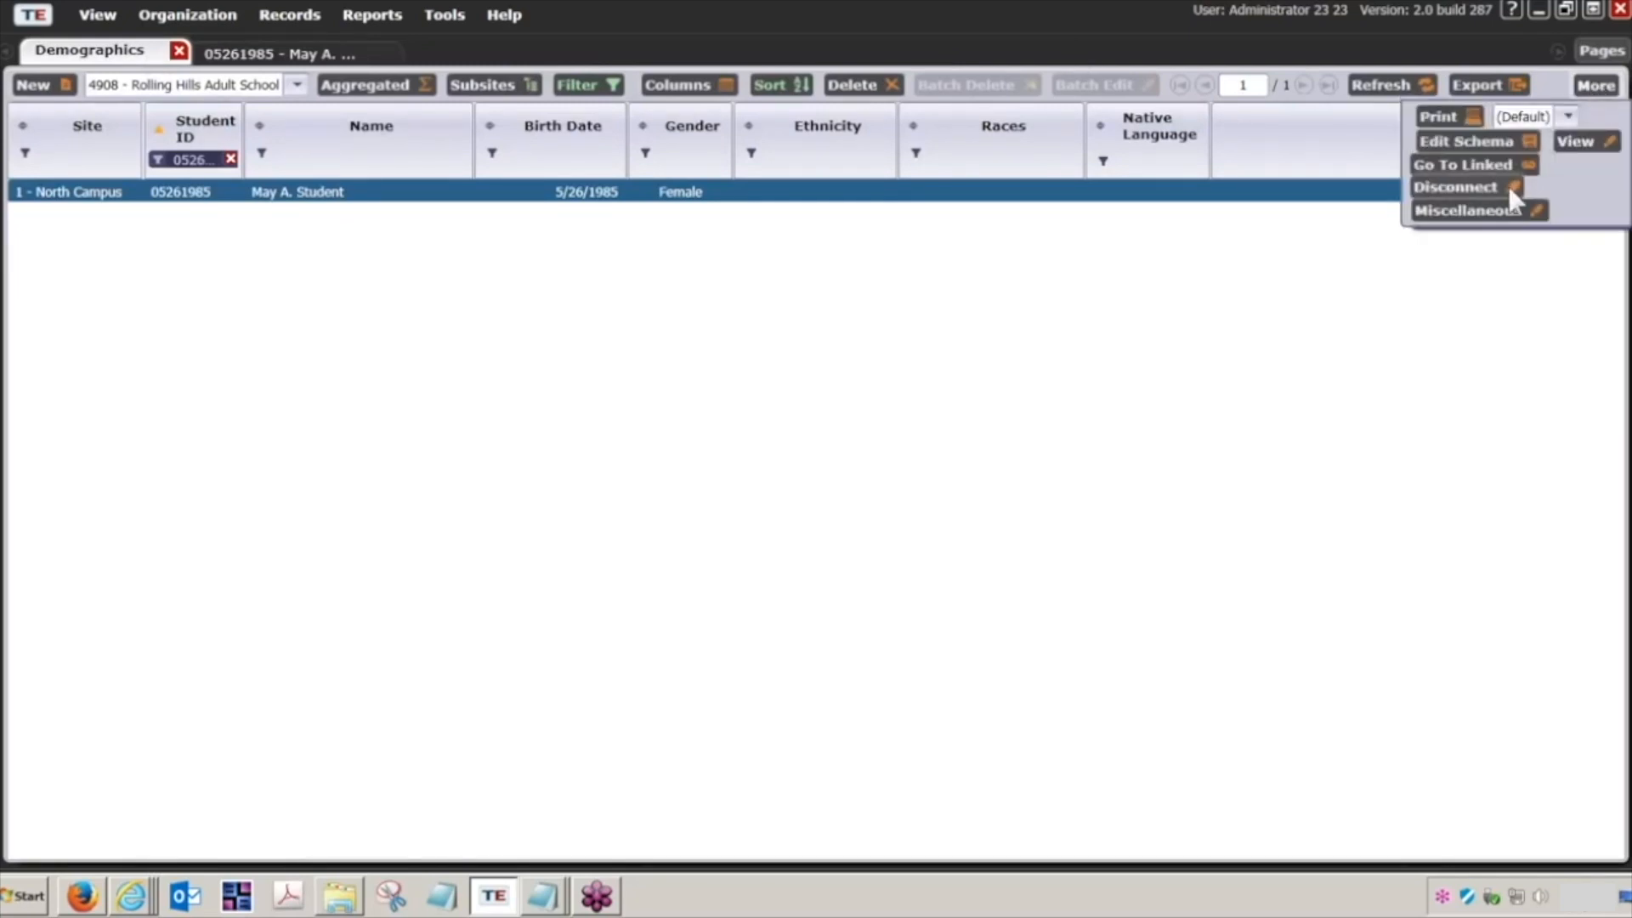
{"action": "left_click", "coordinate": [1501, 212]}
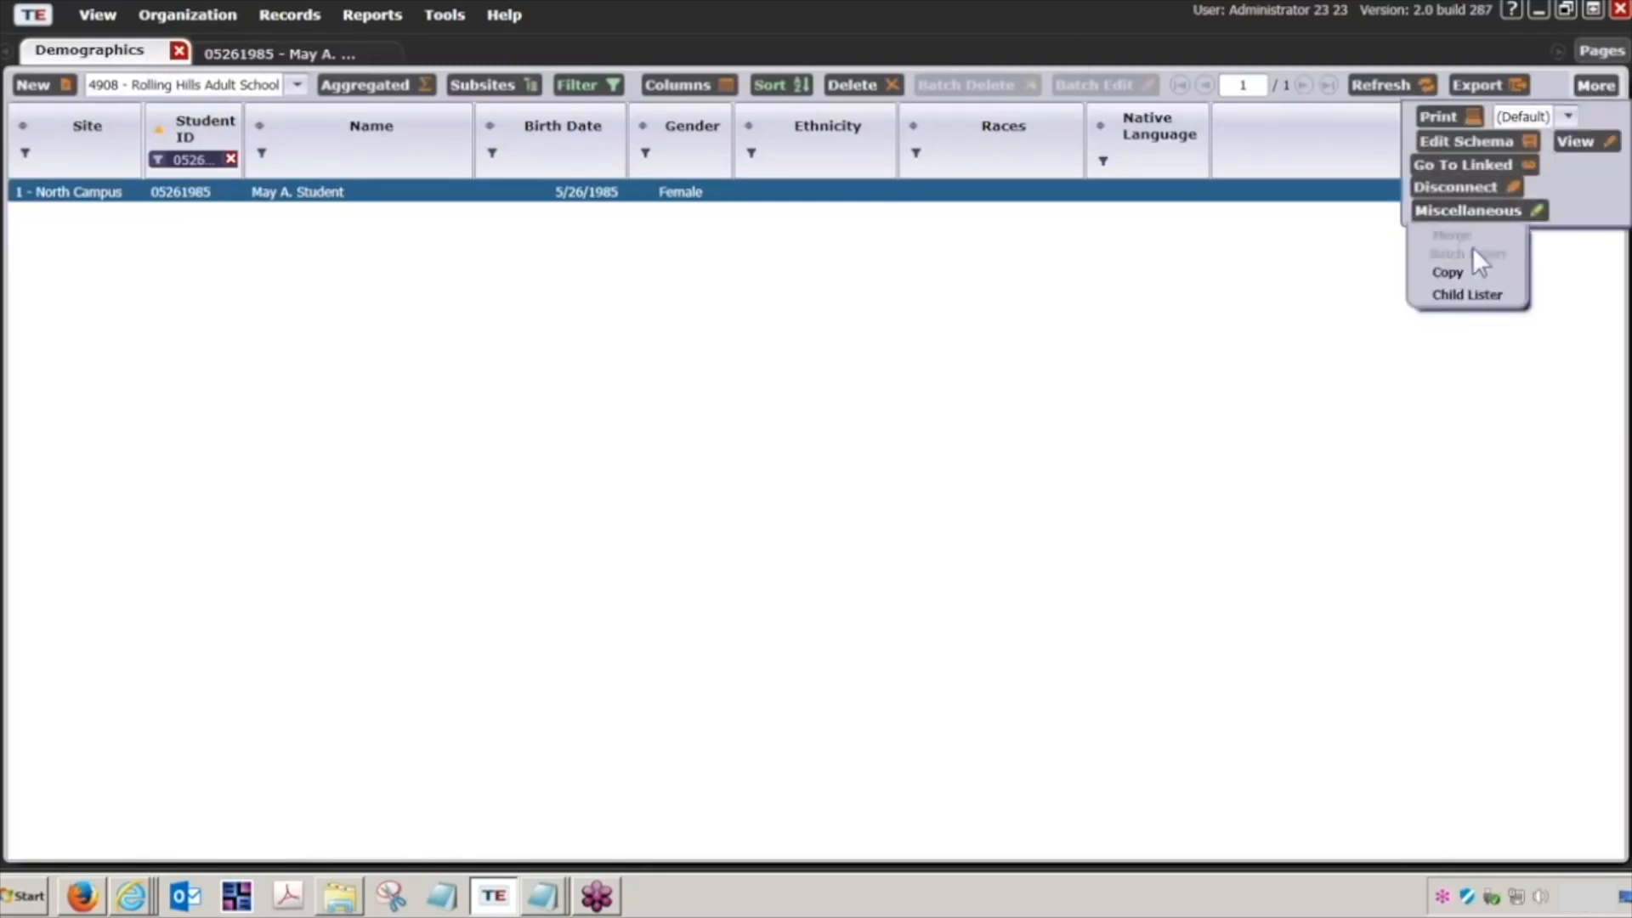
{"action": "left_click", "coordinate": [1465, 295]}
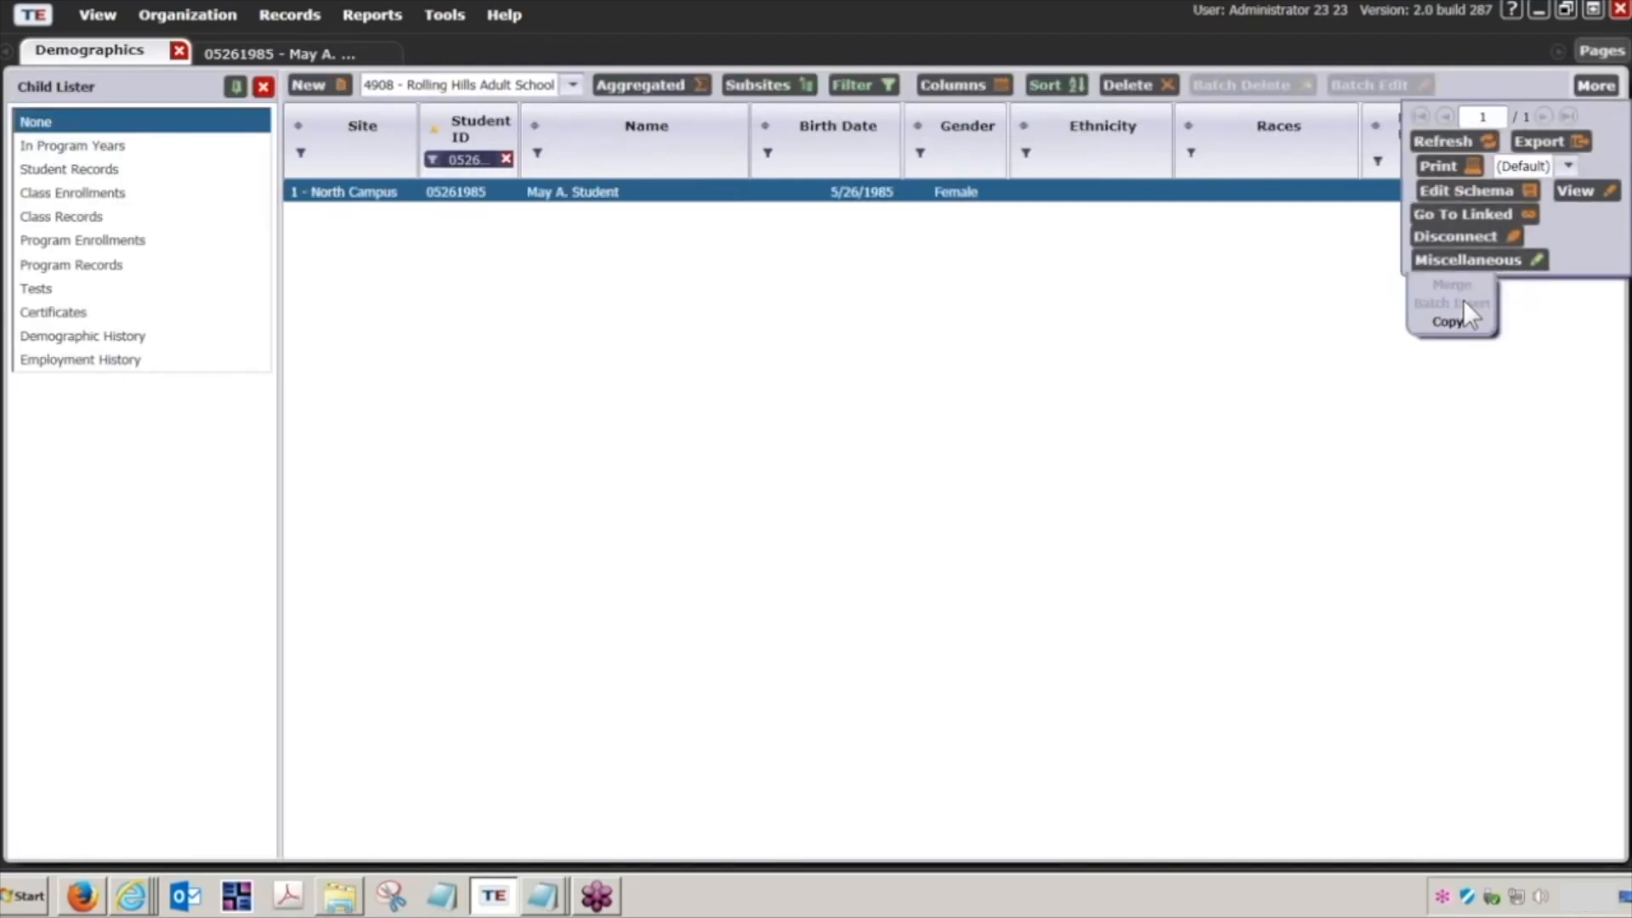
{"action": "left_click", "coordinate": [1349, 371]}
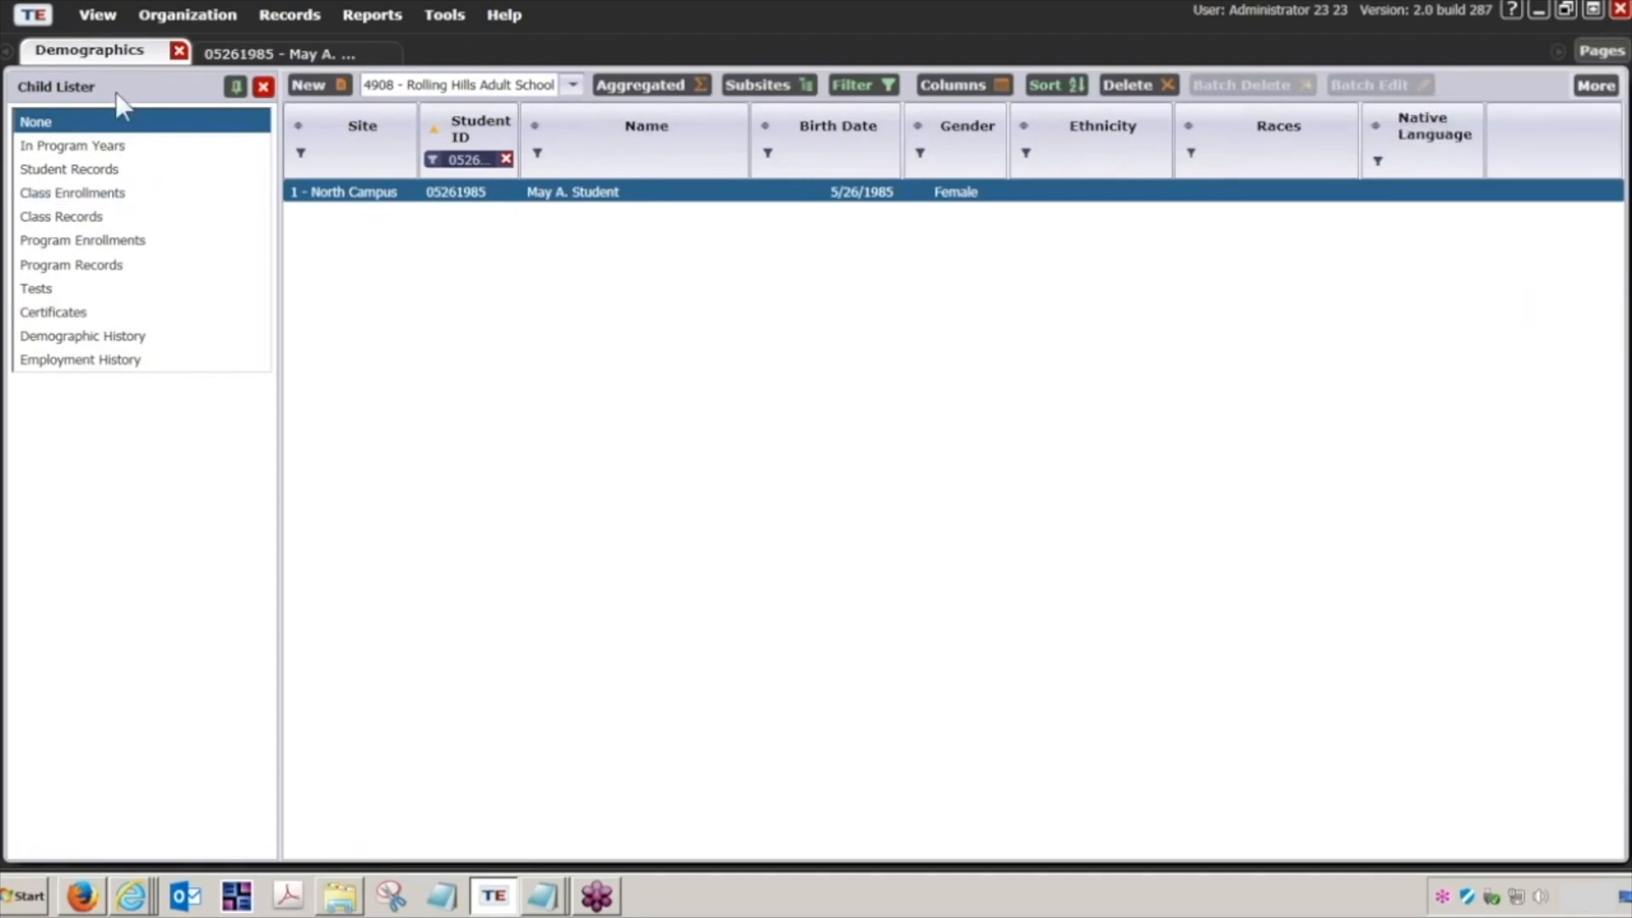
{"action": "left_click", "coordinate": [37, 289]}
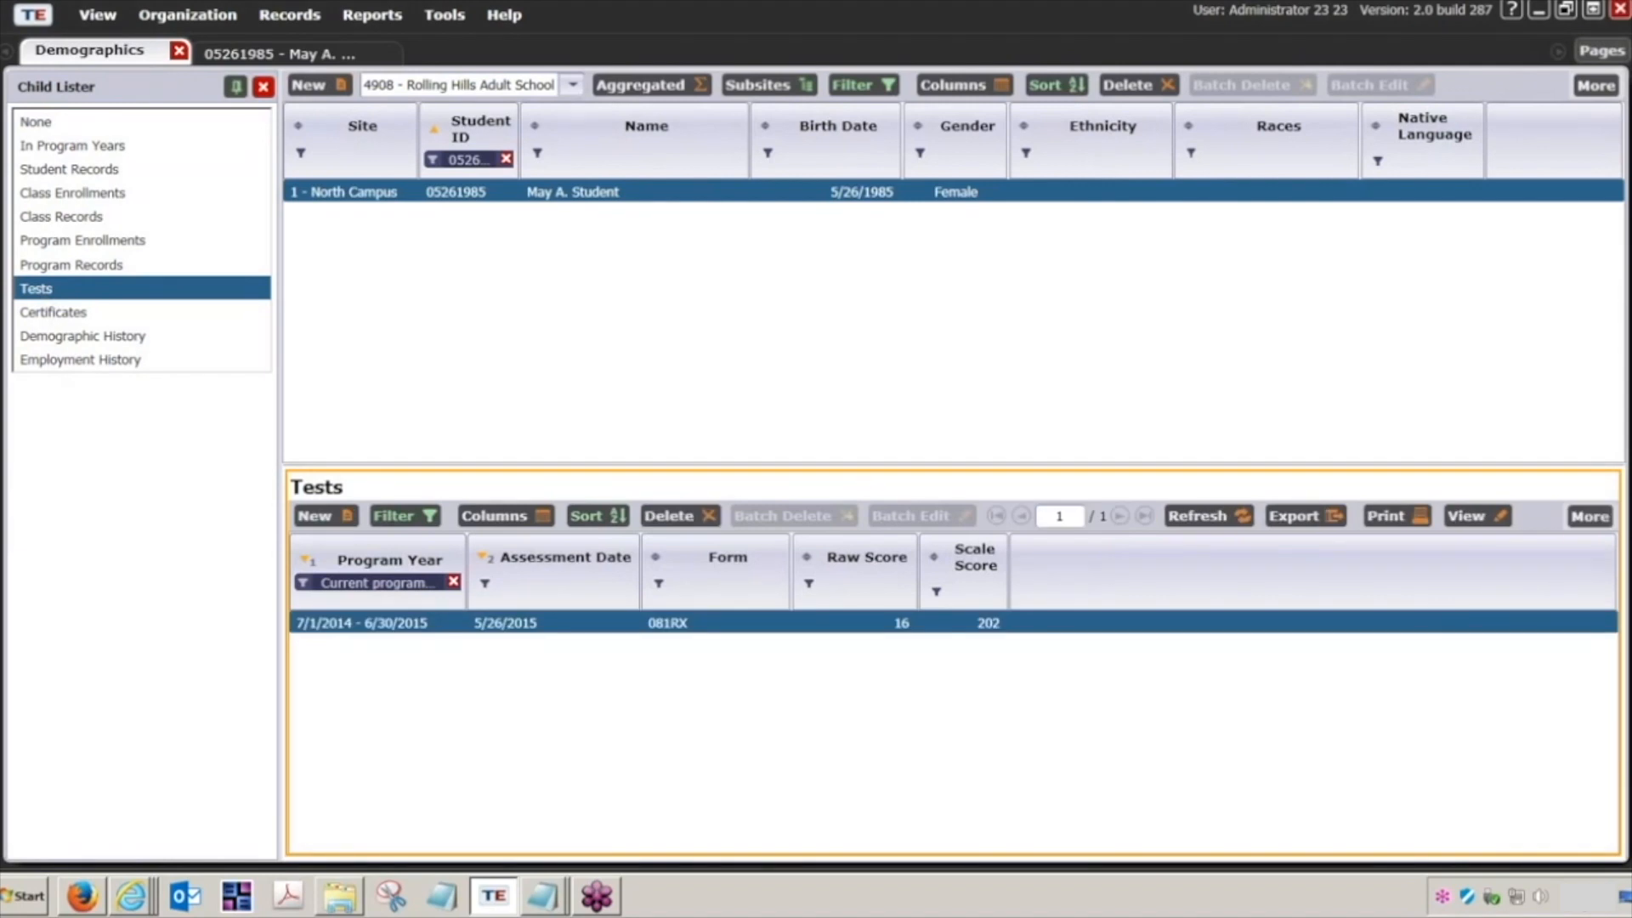
{"action": "left_click_drag", "start_coordinate": [352, 463], "coordinate": [351, 282]}
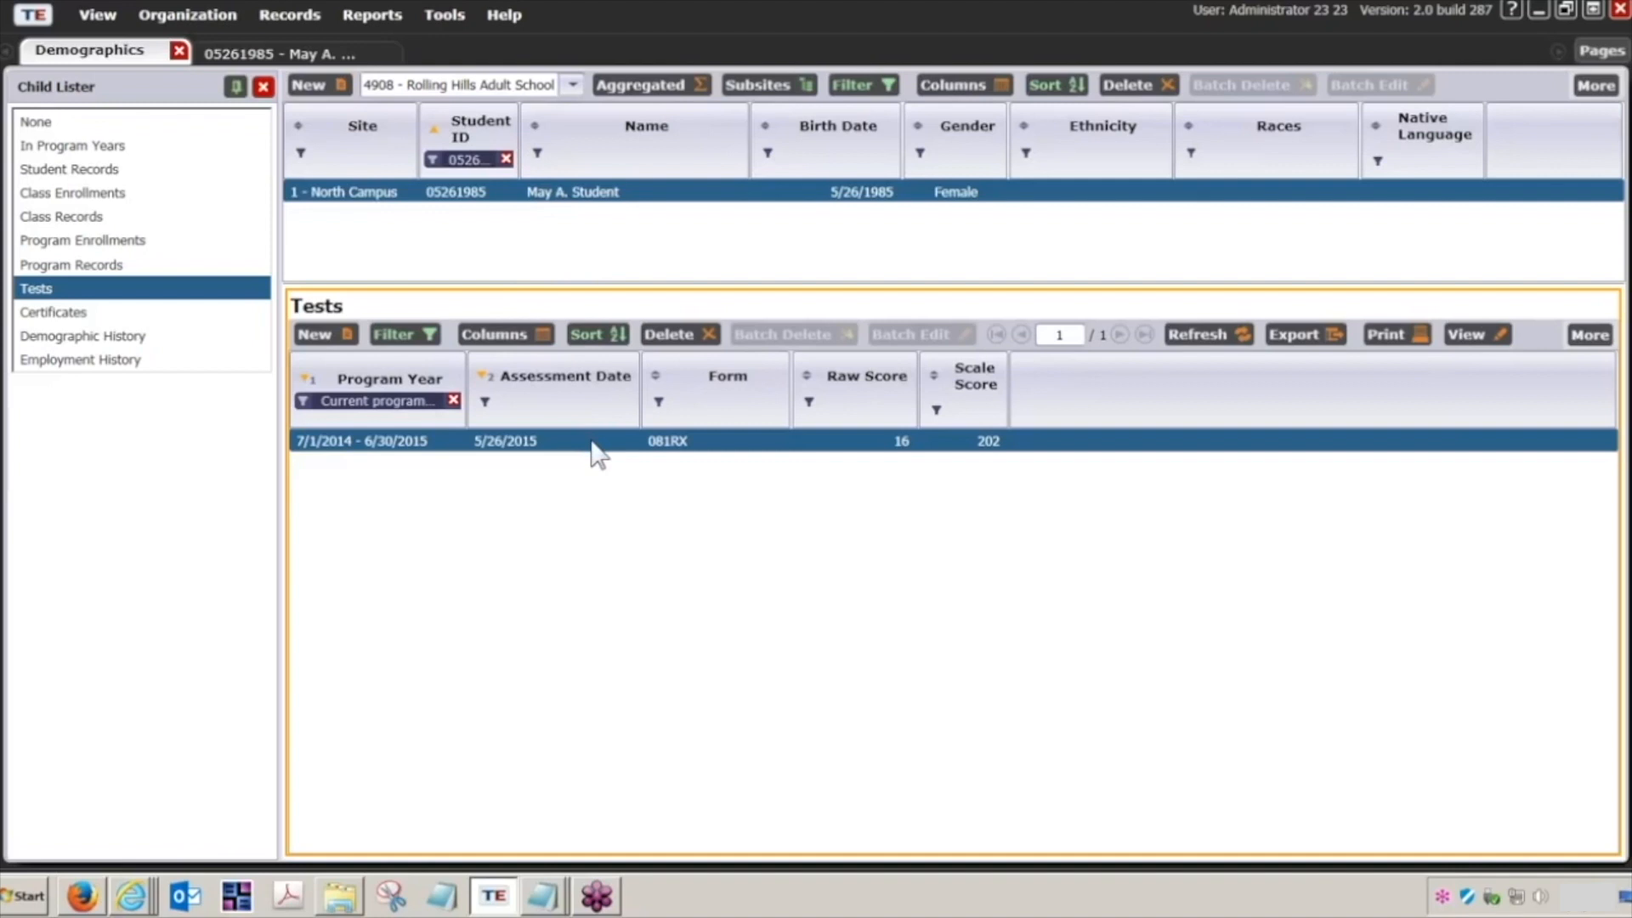
Step: Filter the Demographics list by the first imported record's student ID to check that student's tests, and acknowledge the disconnection notice
{"action": "left_click", "coordinate": [474, 159]}
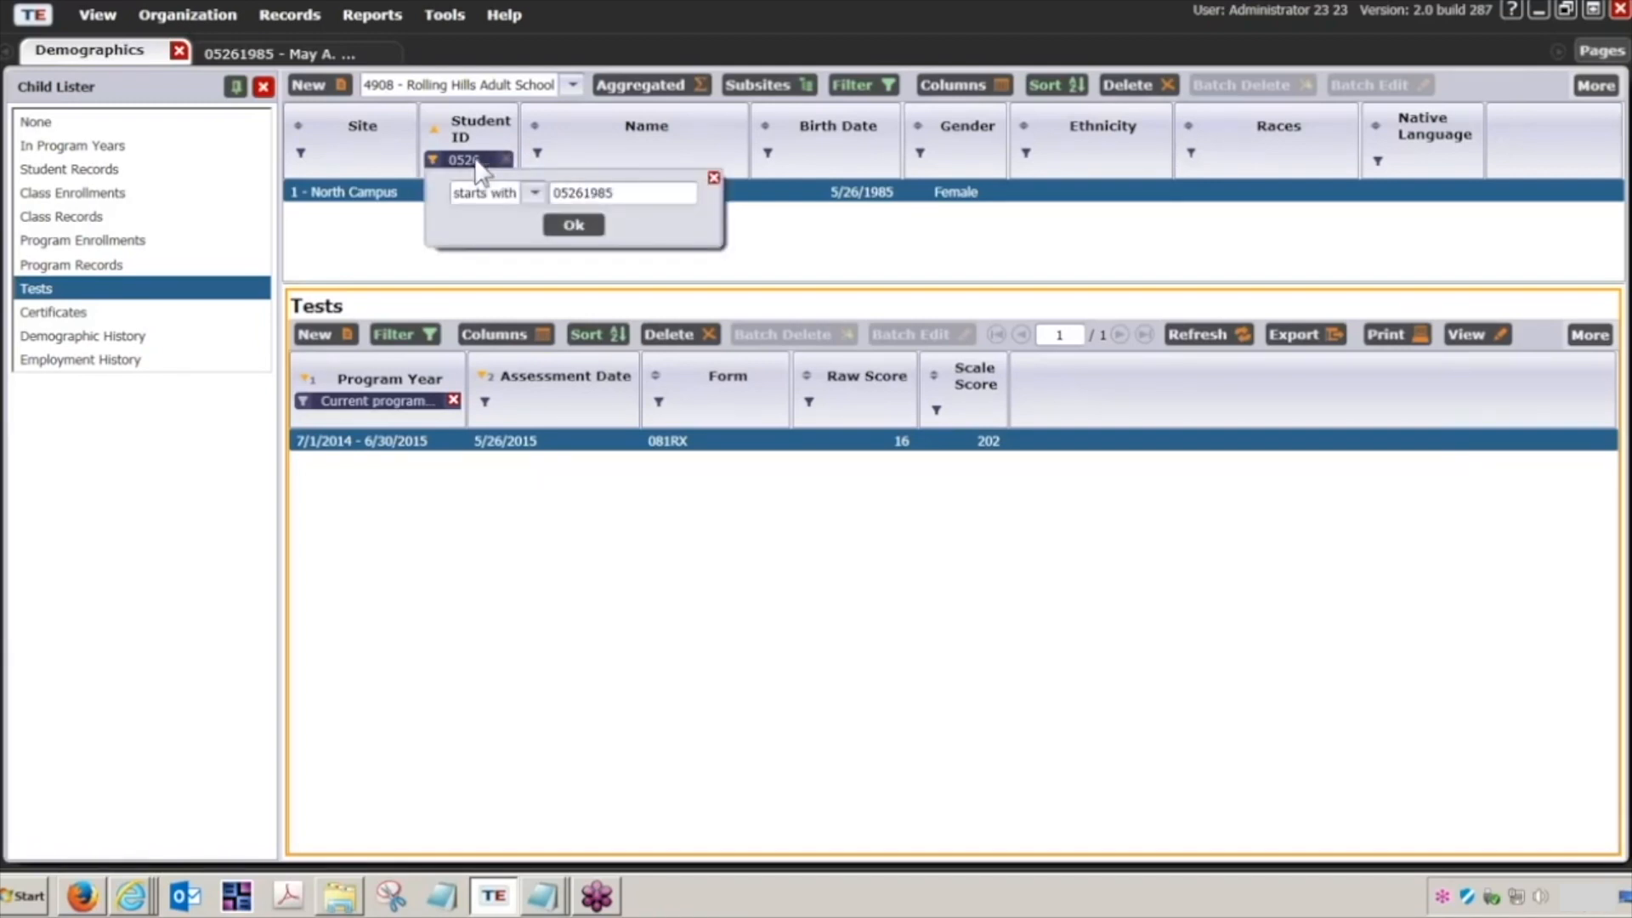
{"action": "double_click", "coordinate": [657, 195]}
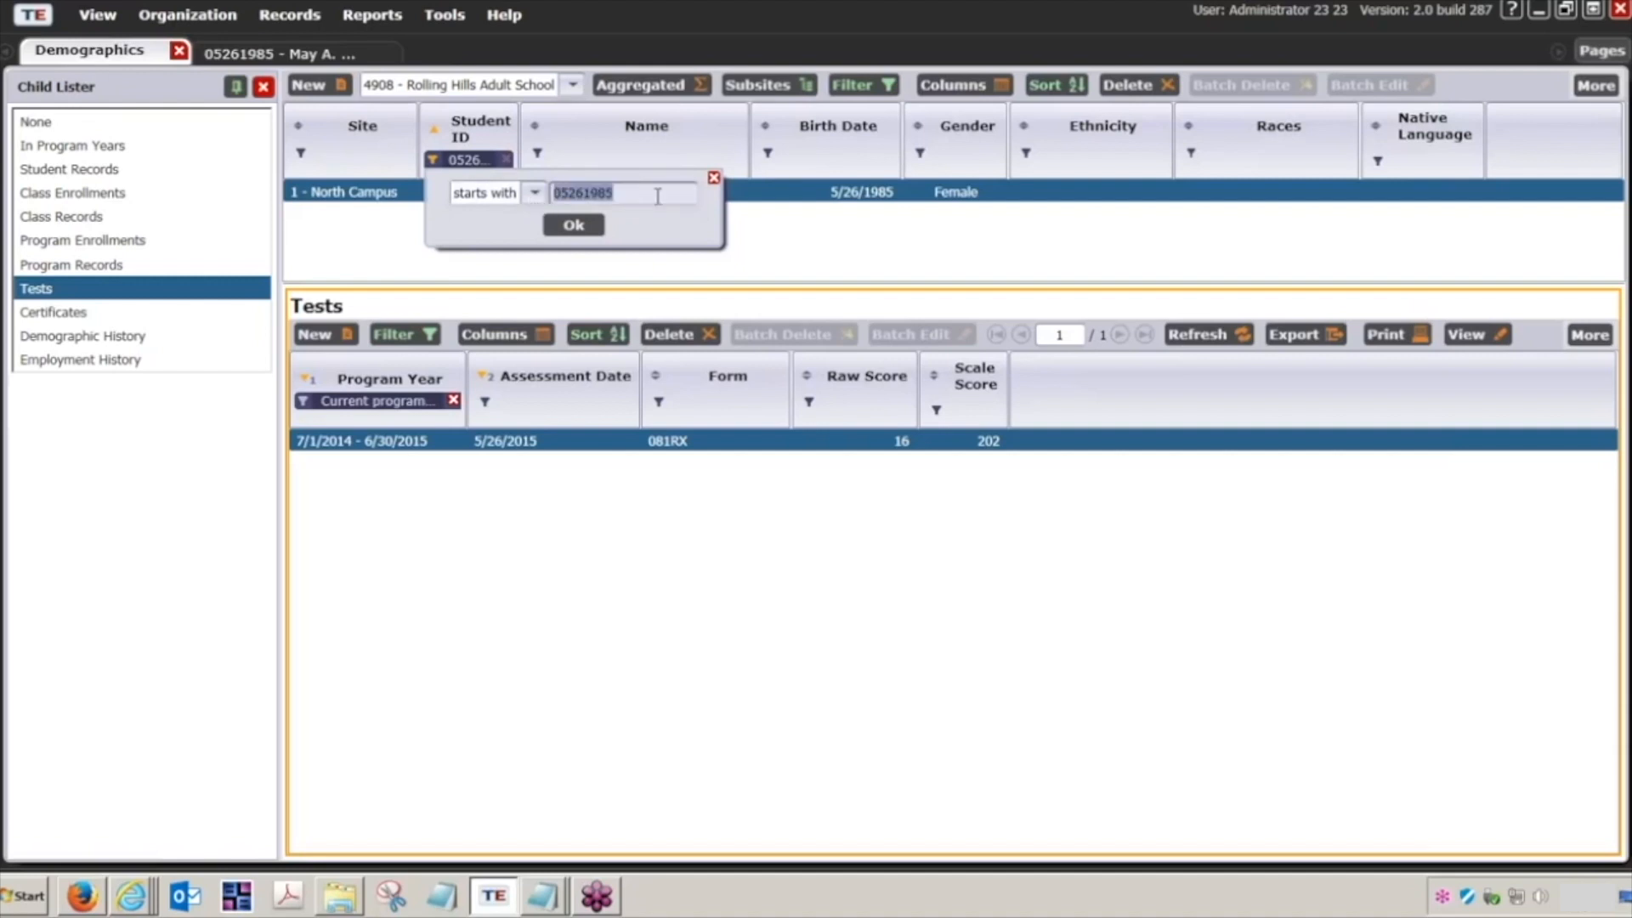
{"action": "type", "text": "01234"}
{"action": "left_click", "coordinate": [572, 226]}
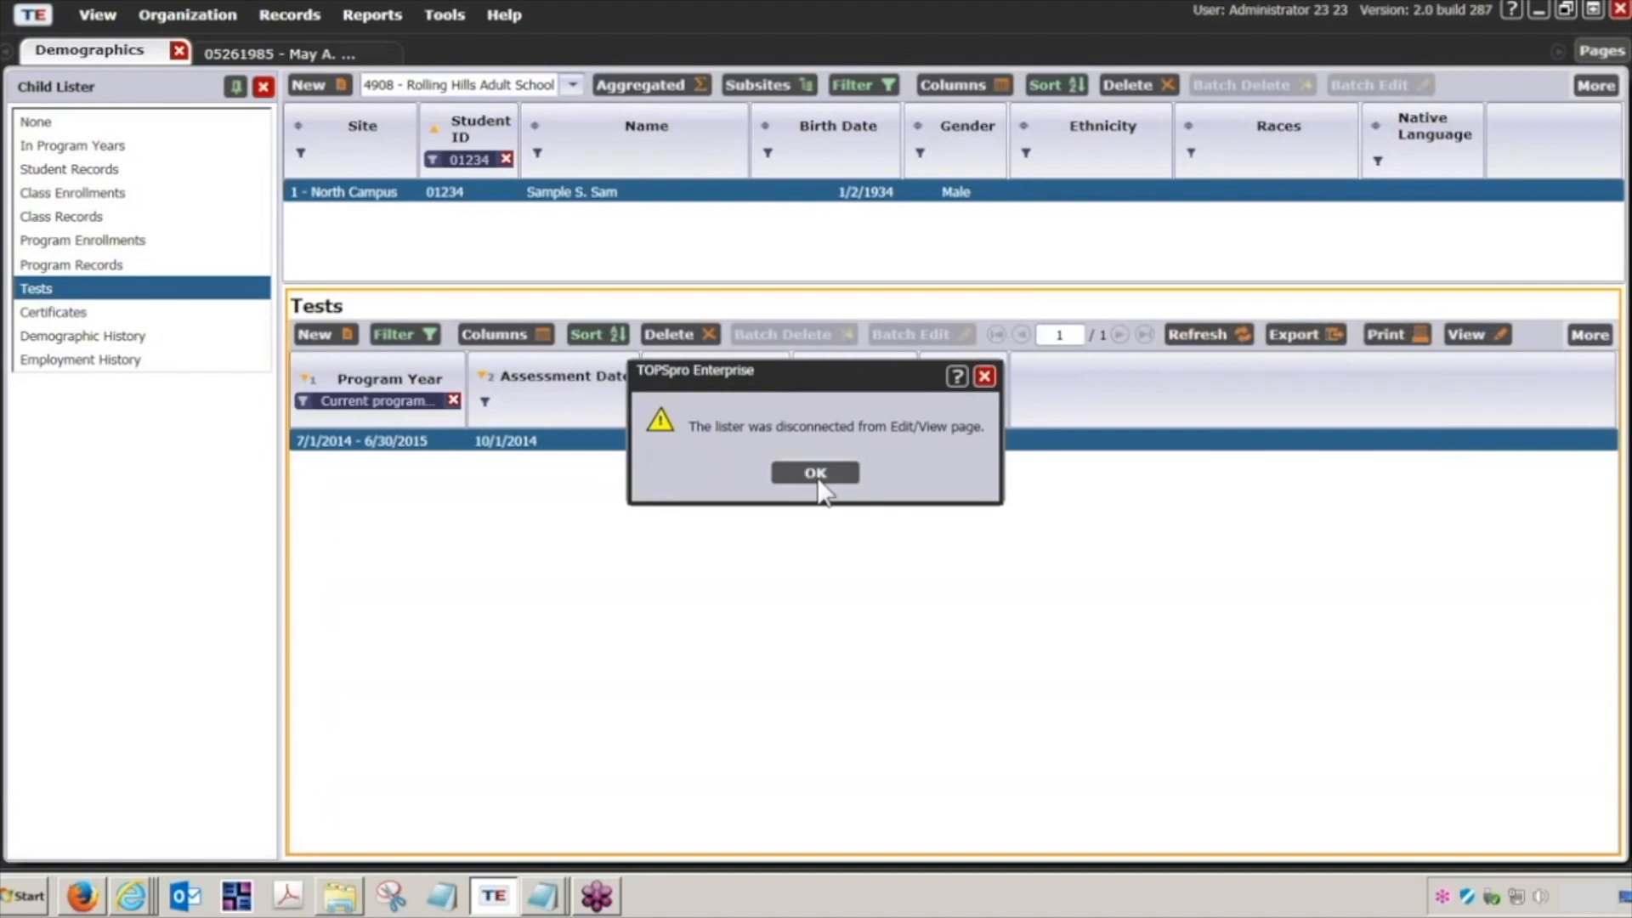
{"action": "left_click", "coordinate": [815, 472]}
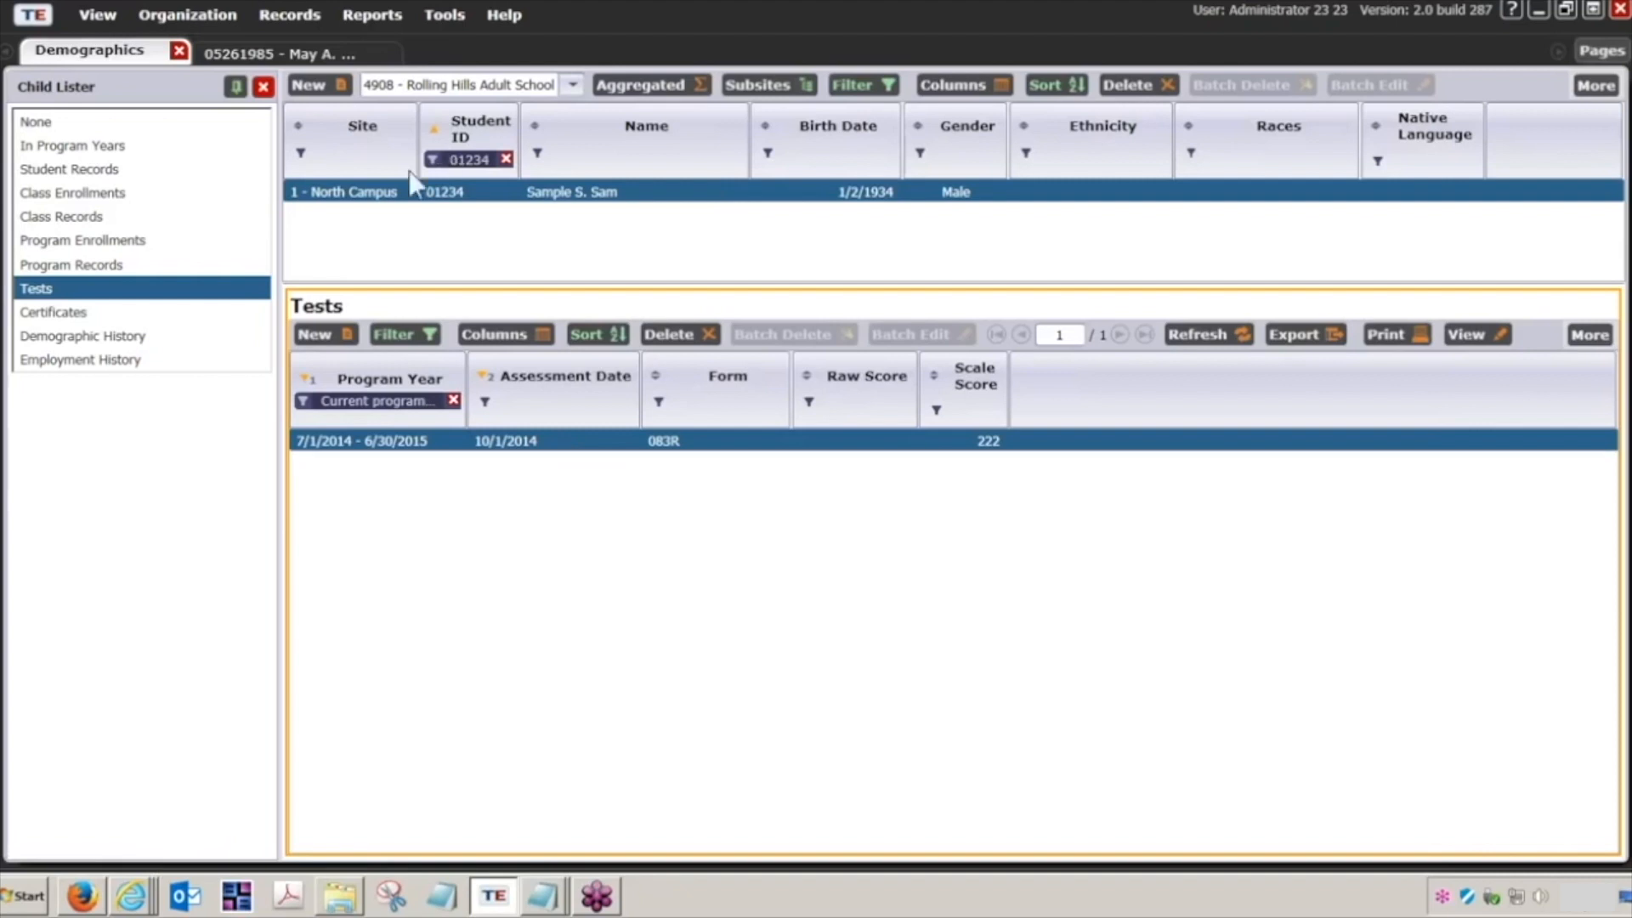
Step: Replace the Student ID filter with the second imported record's student ID to check that student's tests
{"action": "left_click", "coordinate": [470, 158]}
{"action": "left_click_drag", "start_coordinate": [598, 194], "coordinate": [452, 191]}
{"action": "type", "text": "56789"}
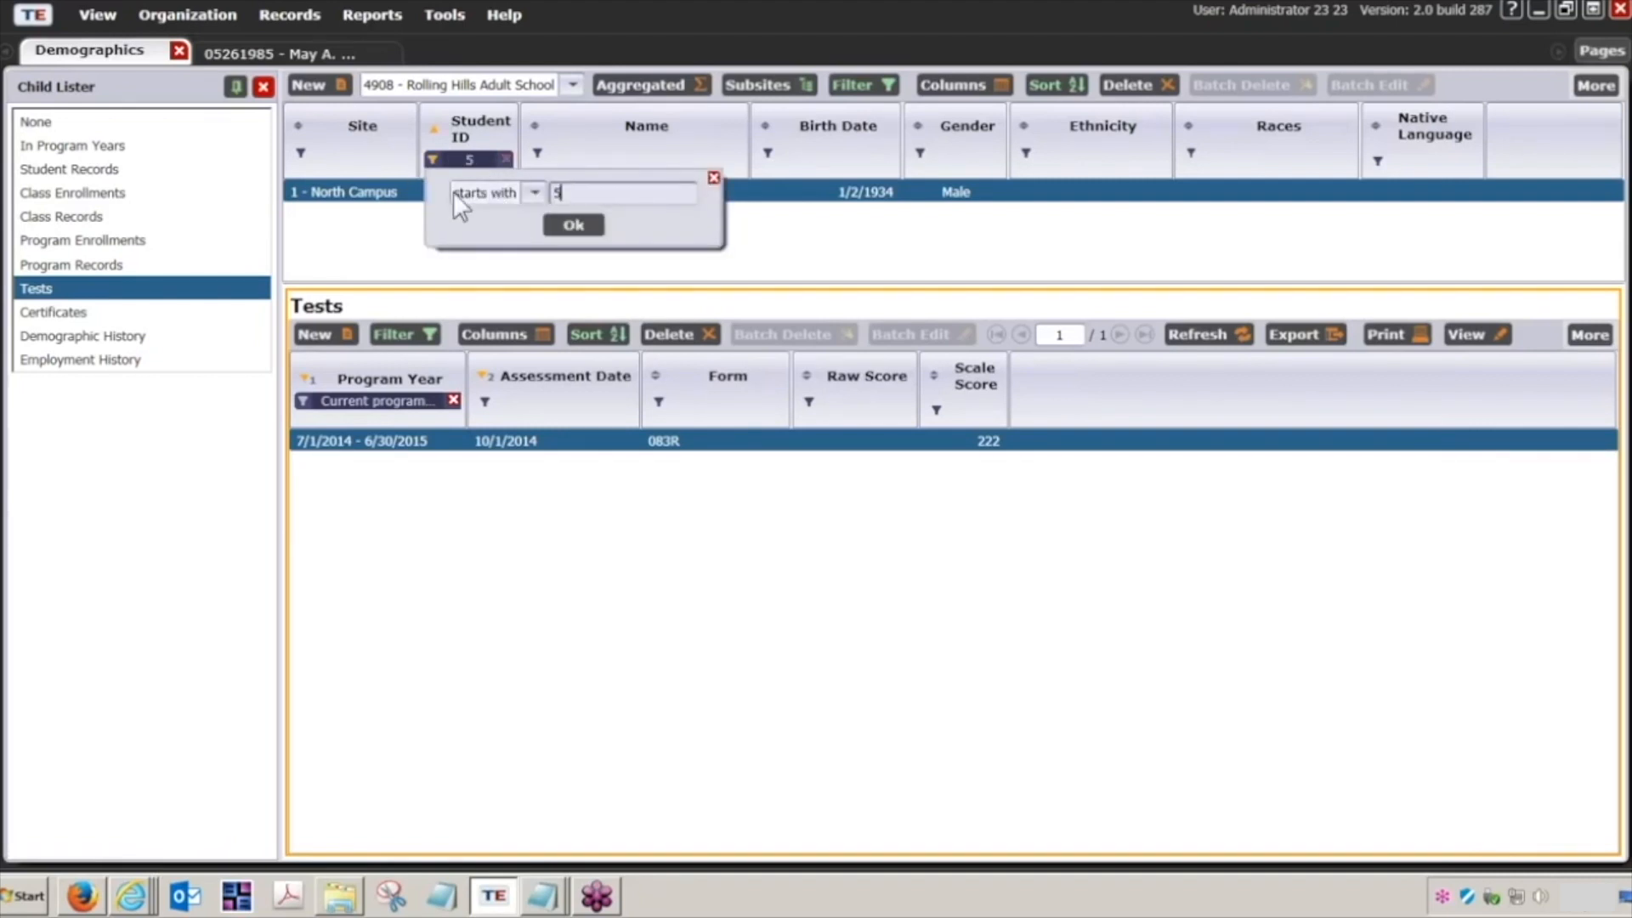
{"action": "left_click", "coordinate": [562, 227]}
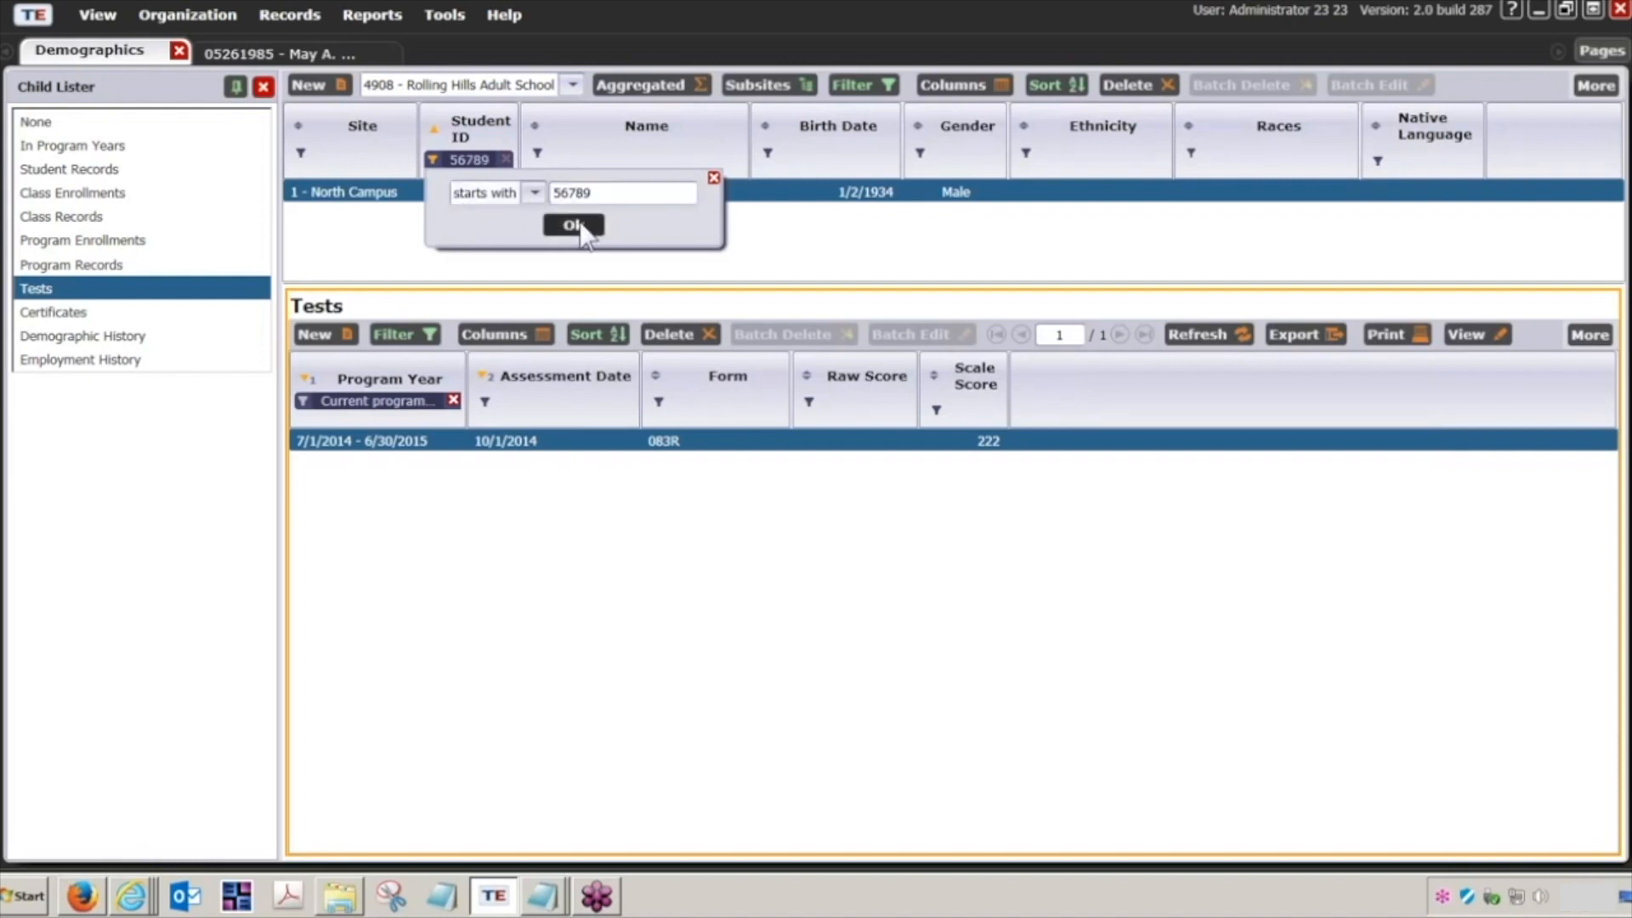